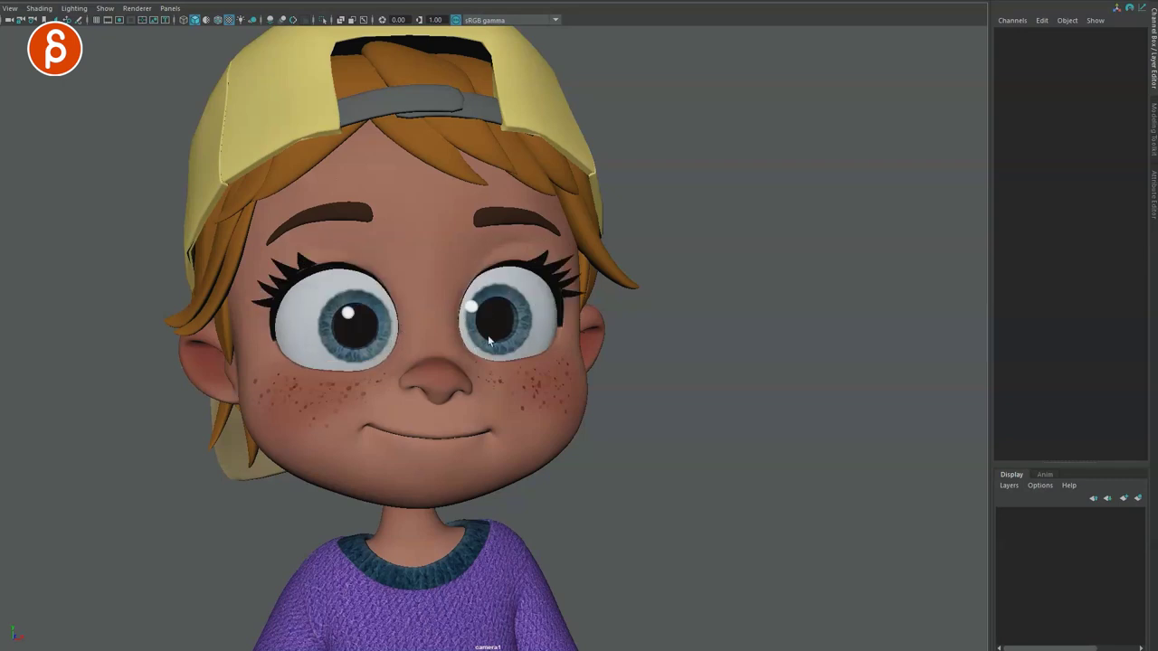
- Try to lower the left eyebrow slightly with its main control
key("alt+1")
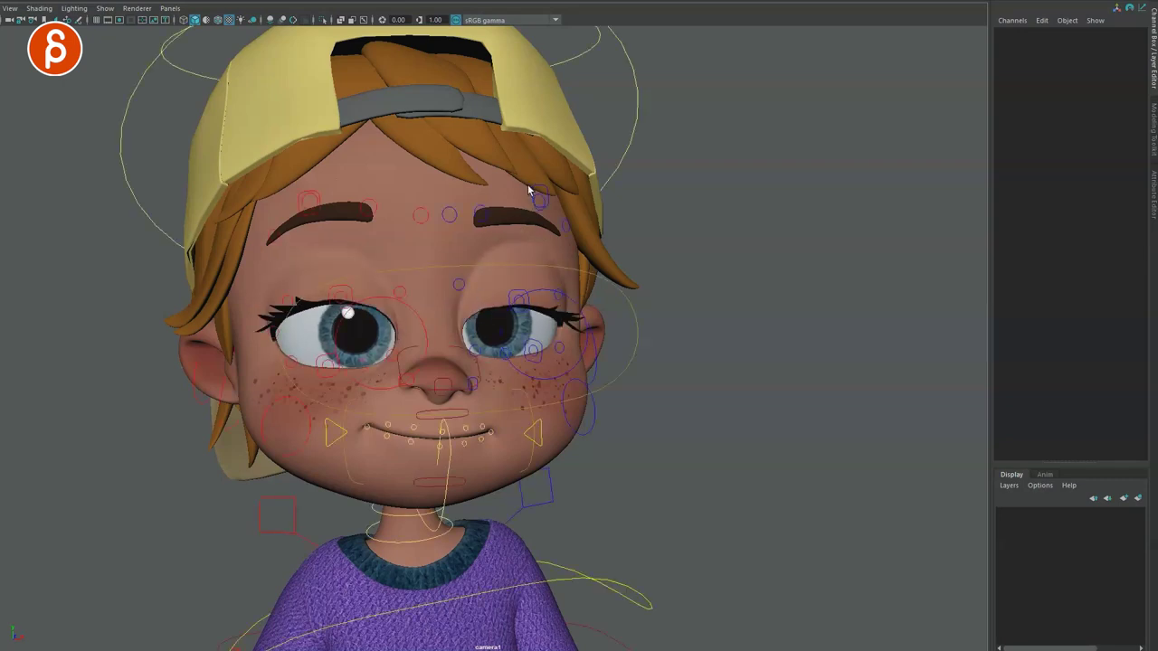
left_click(540, 193)
key("alt+1")
left_click_drag(541, 136, 542, 143)
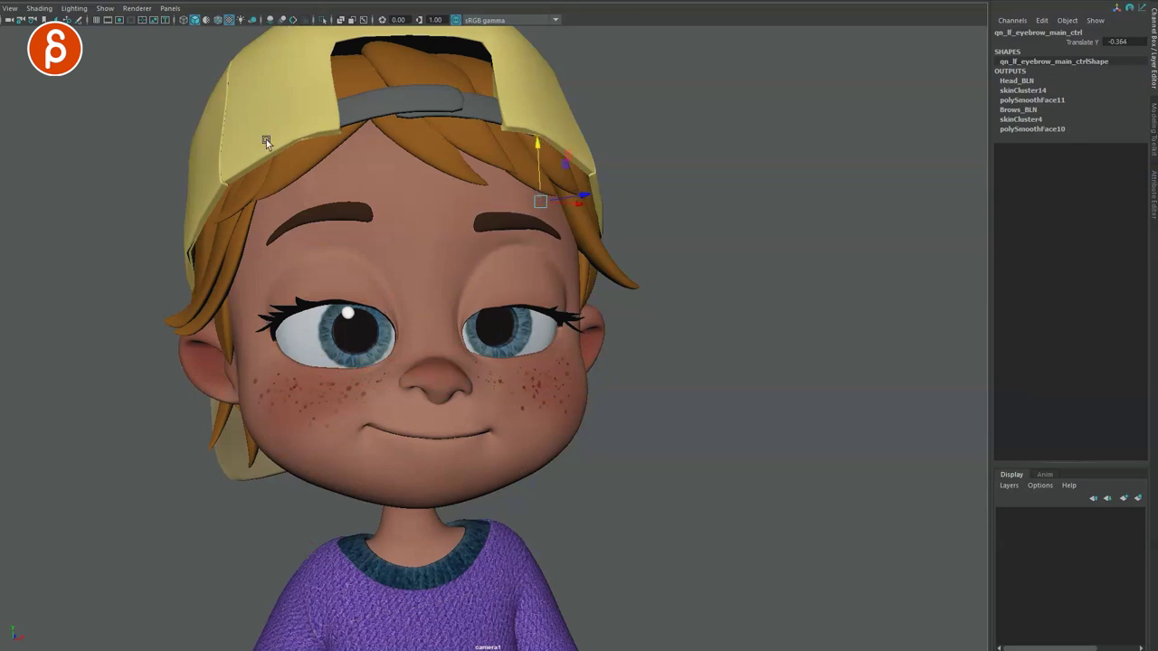
key("ctrl+z")
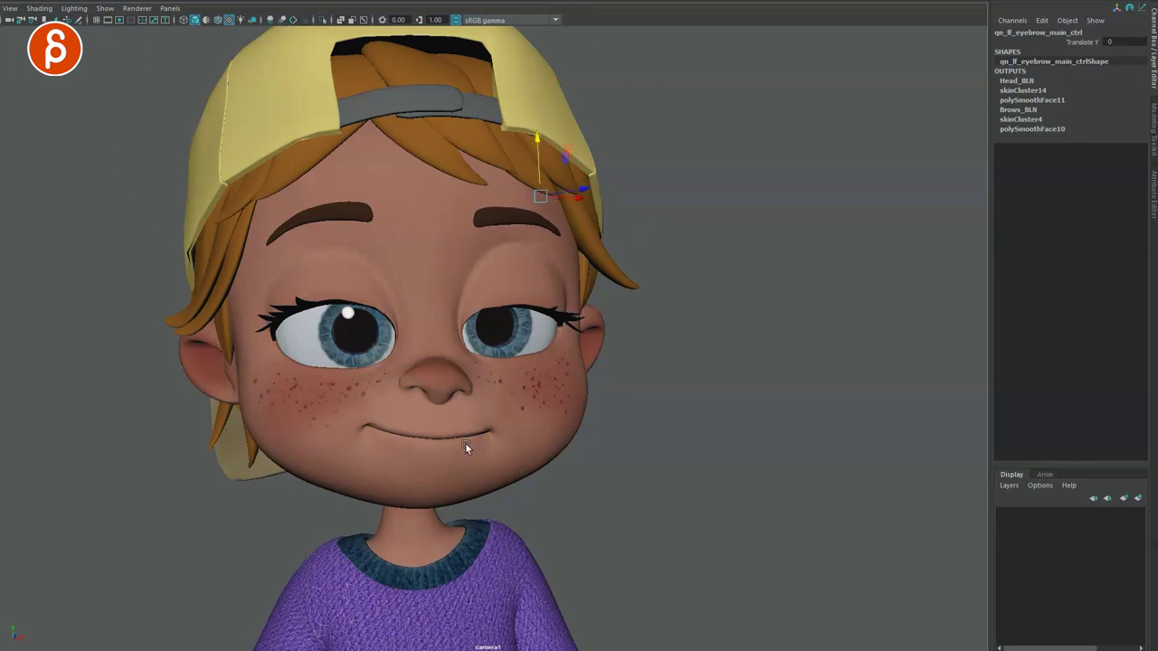
- Open the mouth by rotating the jaw control to 10.648 in X and -2.69 in Z
left_click(421, 482)
left_click_drag(416, 403, 416, 412)
key("q")
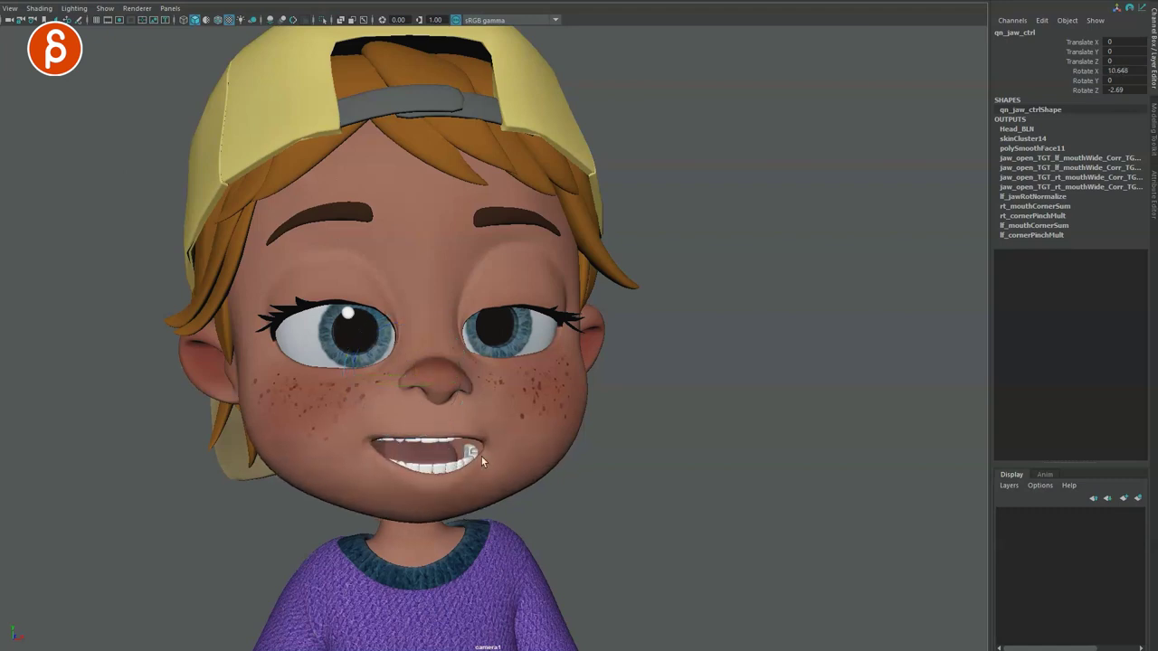
mouse_move(347, 423)
left_mouse_down()
mouse_move(446, 517)
mouse_move(499, 487)
left_mouse_up()
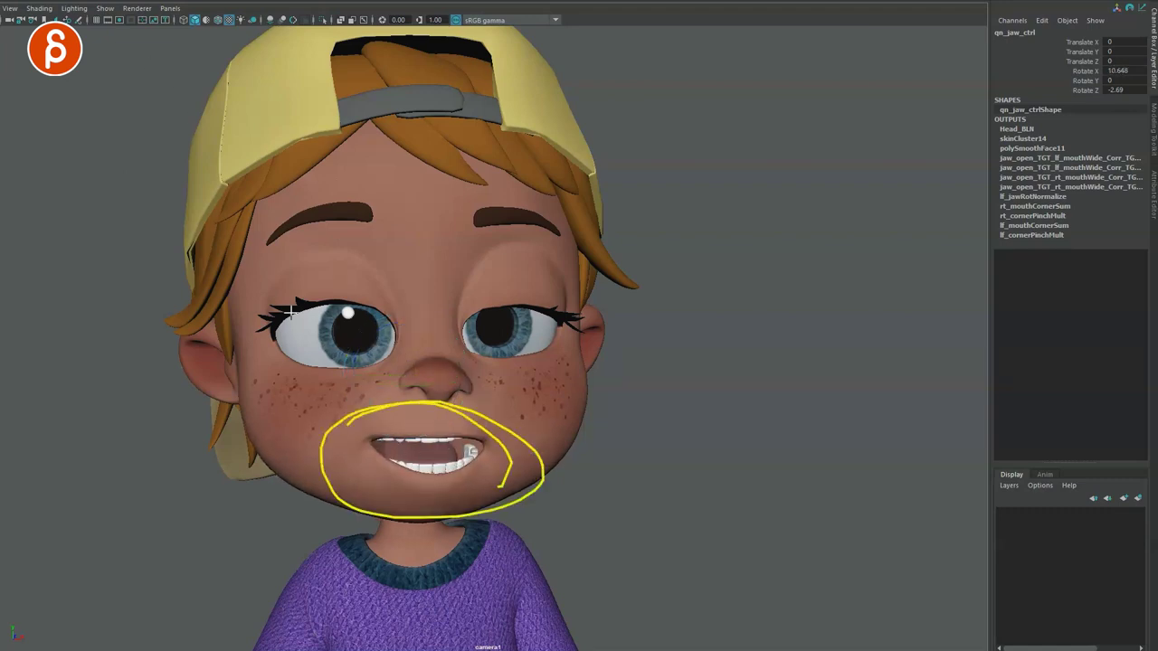
key("Escape")
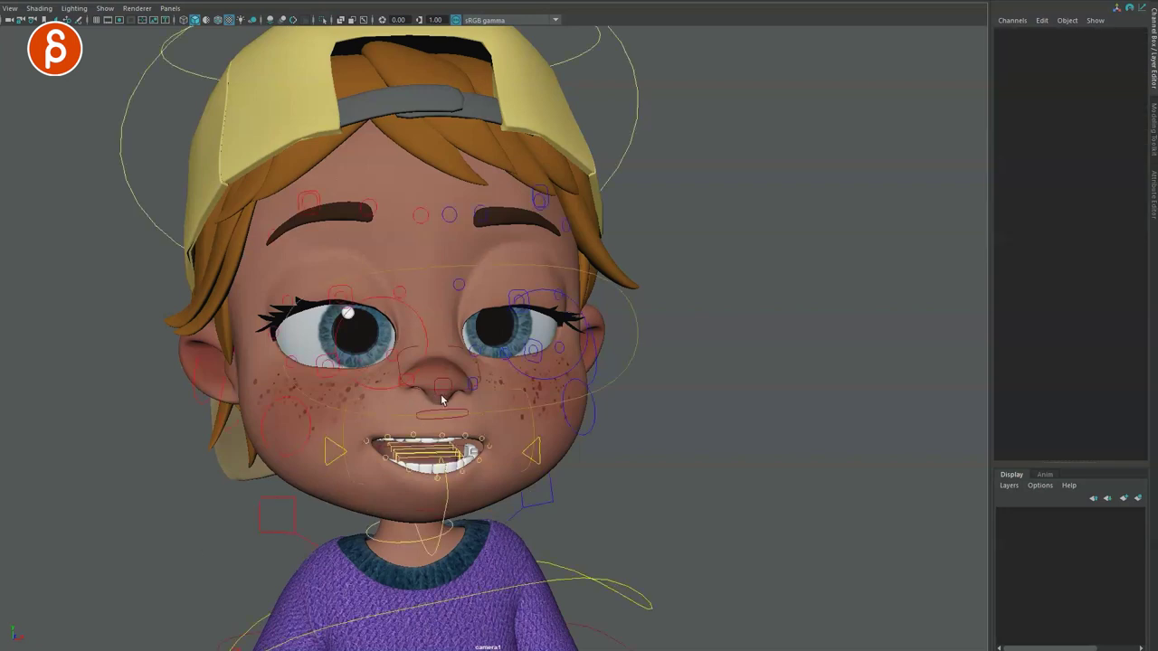
- Adjust the nose with a small move and rotation of its controls
left_click(443, 399)
left_click_drag(443, 318, 443, 313)
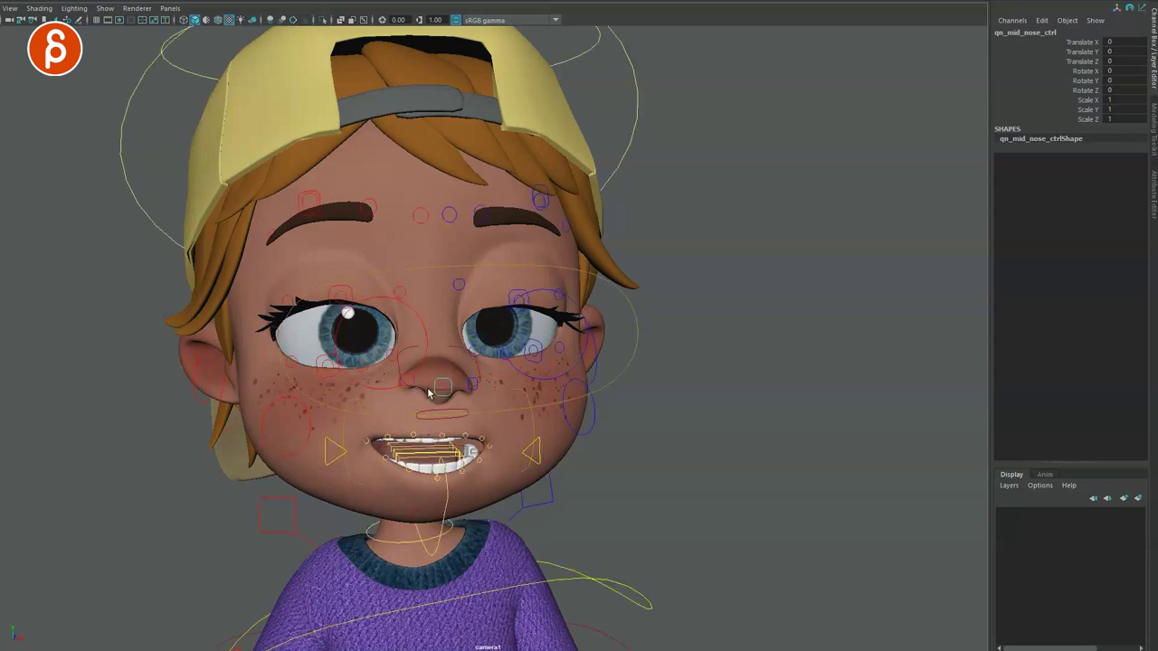
left_click(418, 348)
key("w")
key("e")
left_click_drag(443, 344, 444, 343)
- Pull the right mouth corner up and outward to Translate X 2.164, Y 2, Z 0.274, and nudge up the right lower eyelid
left_click(340, 442)
key("w")
left_click_drag(329, 429, 321, 400)
key("q")
key("alt+1")
key("alt+1")
mouse_move(382, 454)
left_mouse_down()
mouse_move(331, 398)
mouse_move(368, 382)
left_mouse_up()
left_click_drag(297, 408, 323, 383)
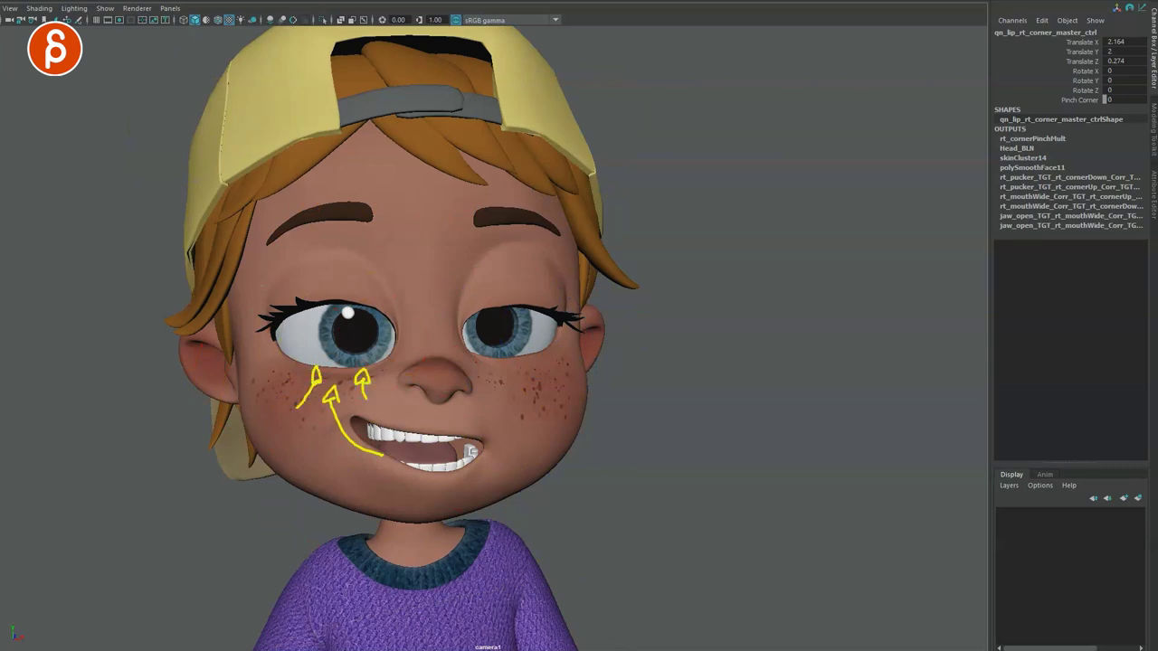
key("Escape")
left_click(323, 375)
left_click_drag(315, 302, 315, 299)
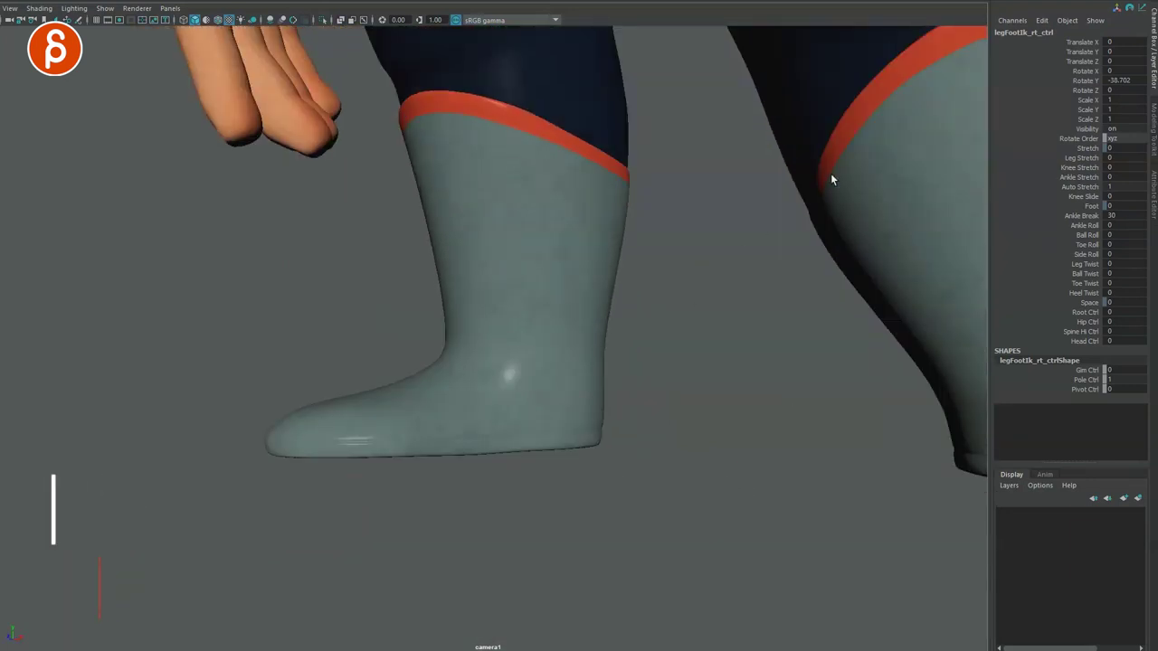
- Set the right foot IK control's Ankle Roll to 30.4 to lift the heel
left_click(1058, 224)
middle_click_drag(786, 374, 950, 384)
- Lower the body by moving the root control to about 5.2 in X, -2.78 in Y and 3.51 in Z
left_click_drag(516, 429, 706, 431, "alt")
right_click_drag(706, 432, 624, 334, "alt")
middle_click_drag(624, 335, 611, 479, "alt")
right_click_drag(610, 479, 592, 364, "alt")
key("alt+1")
left_click(675, 193)
key("alt+1")
left_click_drag(584, 191, 689, 253)
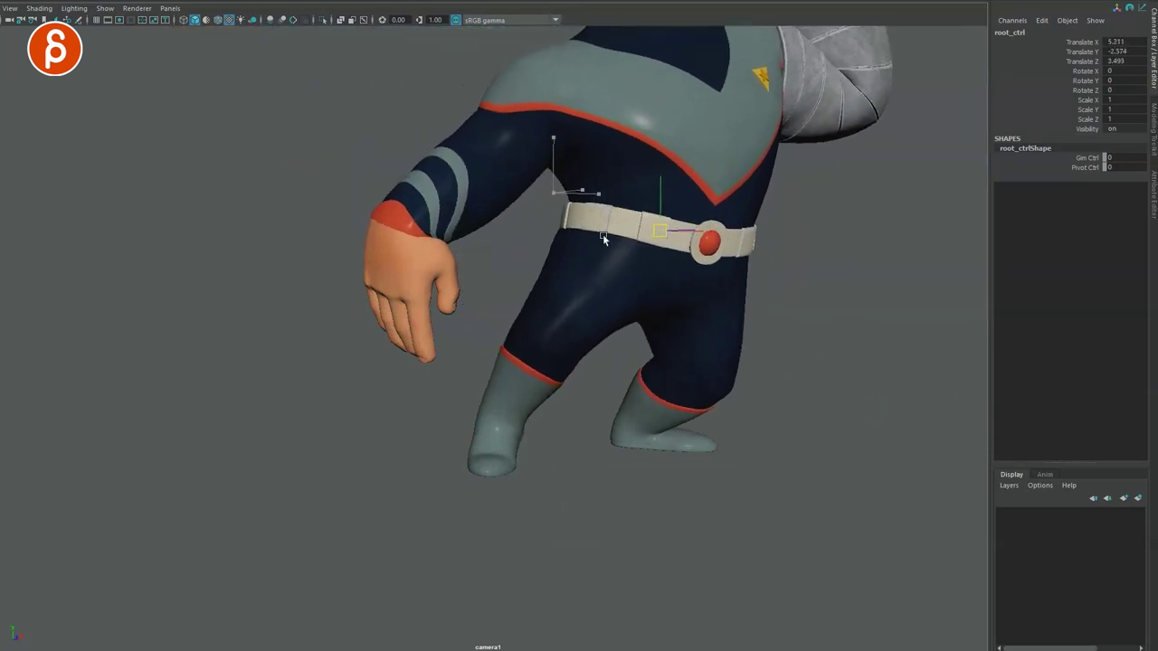
- Select the right foot IK control and examine how the rolled foot lines up with the direction of the leg
middle_click_drag(452, 457, 483, 343, "alt")
right_click_drag(483, 343, 668, 491, "alt")
middle_click_drag(667, 491, 449, 417, "alt")
right_click_drag(449, 417, 539, 489, "alt")
left_click_drag(624, 484, 534, 459, "alt")
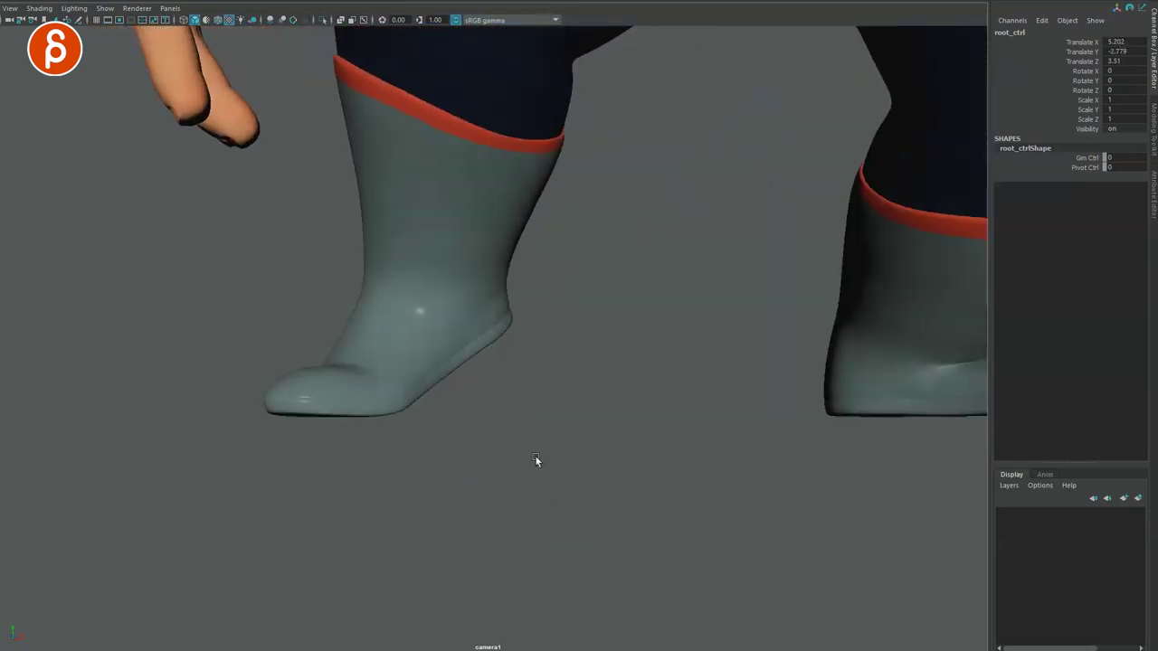
key("alt+1")
left_click(558, 300)
key("alt+1")
left_click(1081, 216)
left_click_drag(525, 371, 581, 408, "alt")
middle_click_drag(582, 408, 537, 427, "alt")
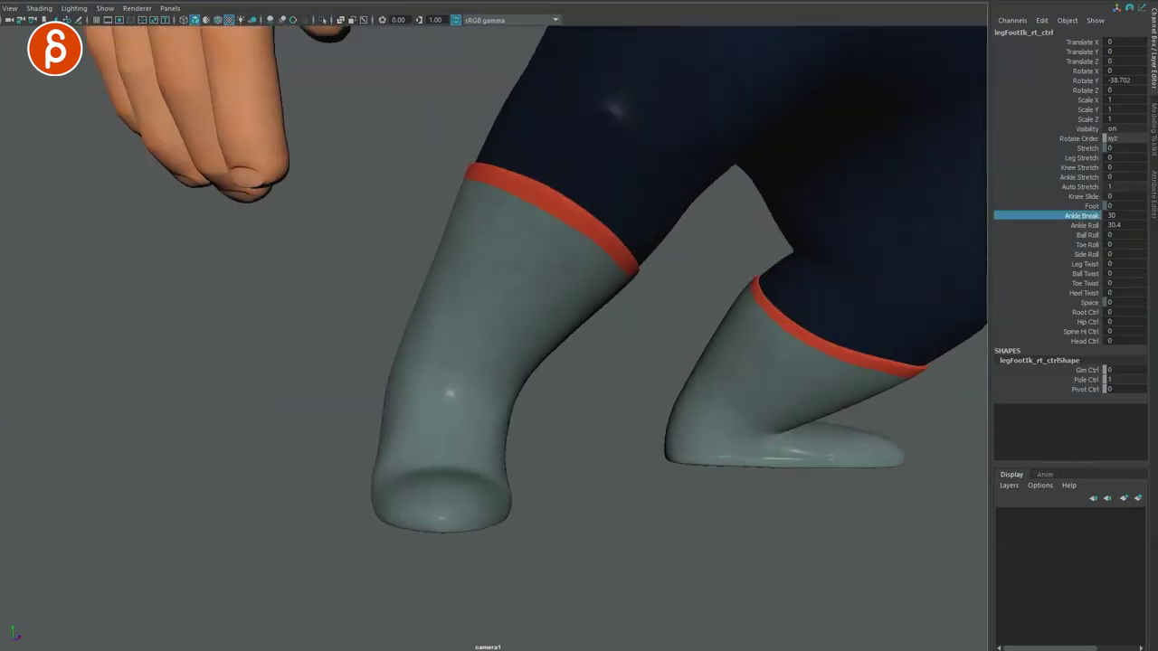
mouse_move(478, 336)
left_mouse_down()
mouse_move(579, 190)
mouse_move(750, 74)
mouse_move(738, 99)
left_mouse_up()
mouse_move(589, 277)
left_mouse_down()
mouse_move(757, 276)
mouse_move(747, 292)
left_mouse_up()
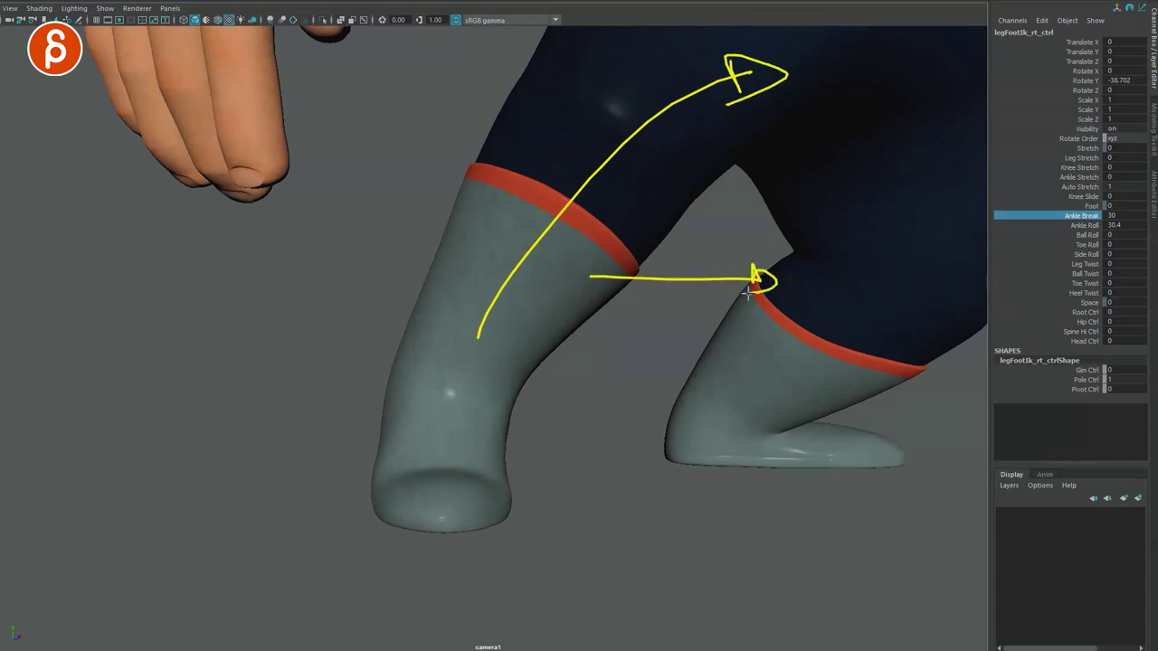
mouse_move(444, 502)
left_mouse_down()
mouse_move(474, 330)
mouse_move(520, 260)
left_mouse_up()
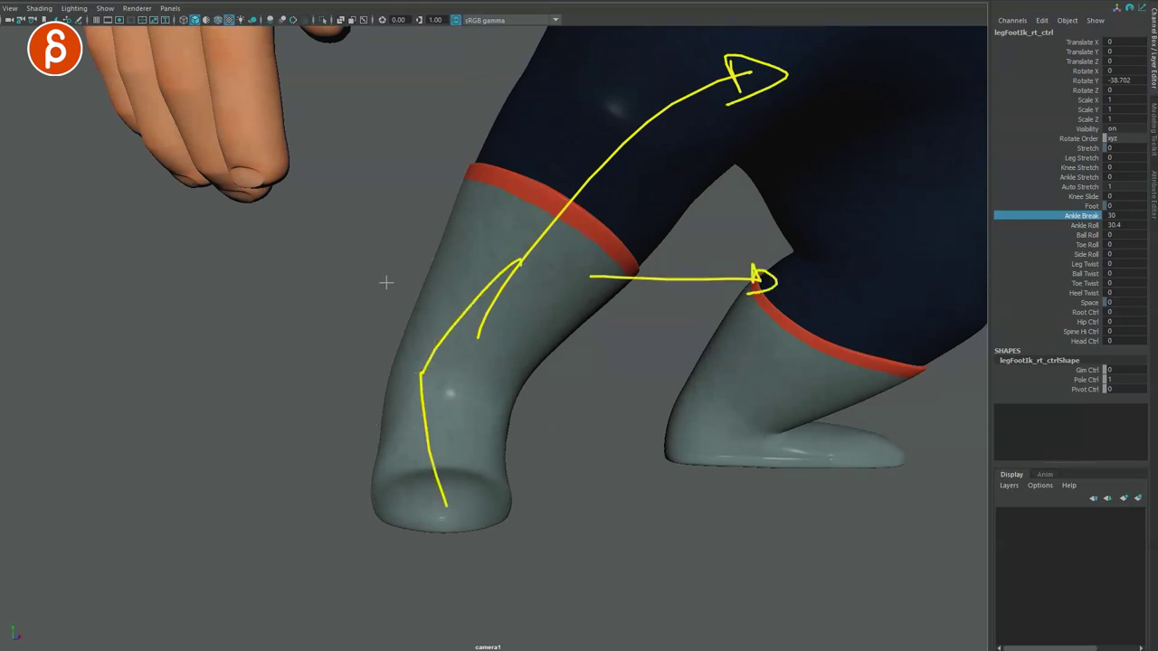
key("Escape")
- Set the right foot's Ball Twist to -20.3 so the heel turns in line with the leg
left_click(1084, 273)
middle_click_drag(904, 288, 736, 296)
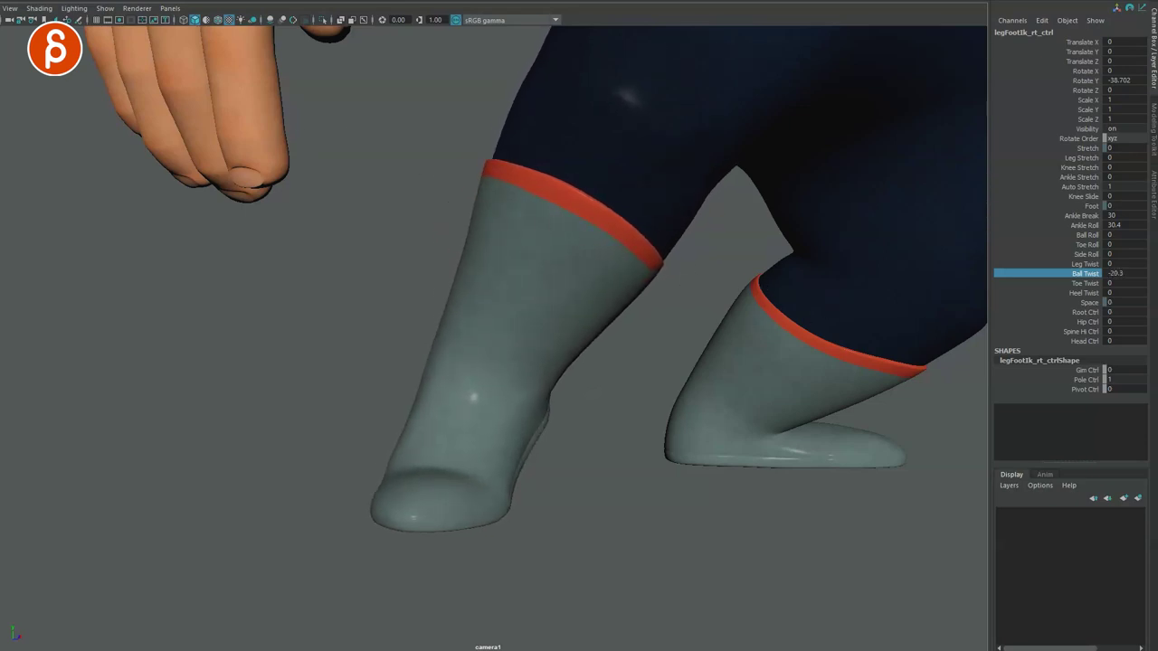
mouse_move(440, 491)
left_mouse_down()
mouse_move(441, 460)
mouse_move(615, 210)
mouse_move(638, 217)
mouse_move(630, 181)
left_mouse_up()
left_click_drag(570, 320, 680, 315)
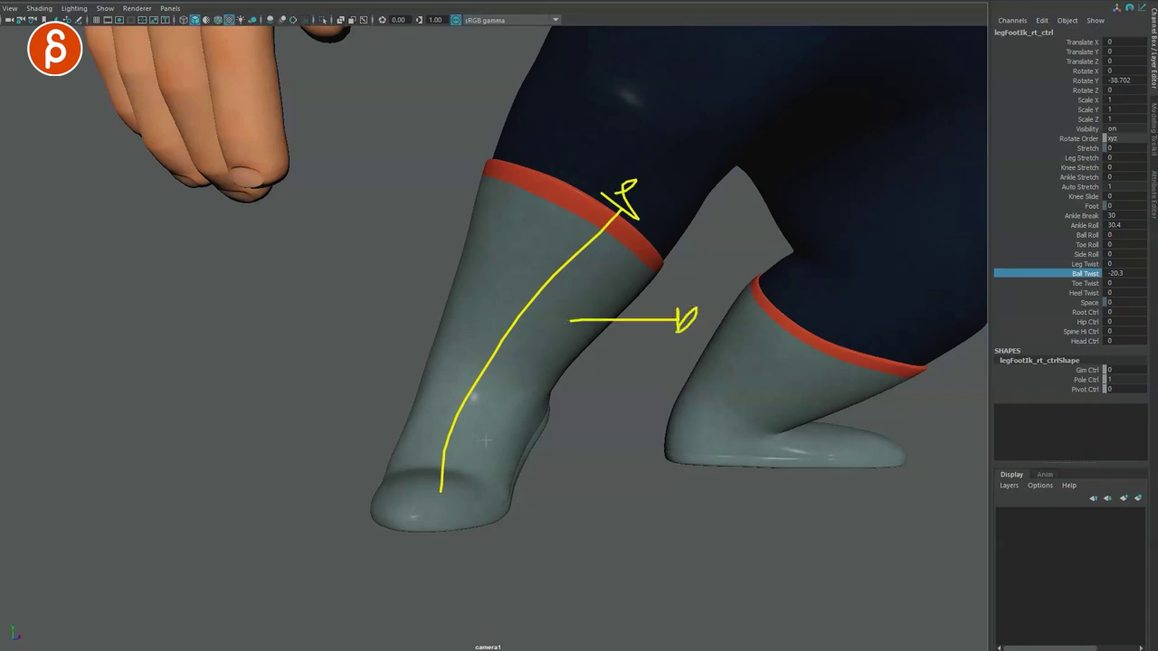
key("e")
mouse_move(483, 369)
left_mouse_down()
mouse_move(477, 394)
mouse_move(489, 358)
left_mouse_up()
left_click_drag(426, 463, 516, 325)
key("e")
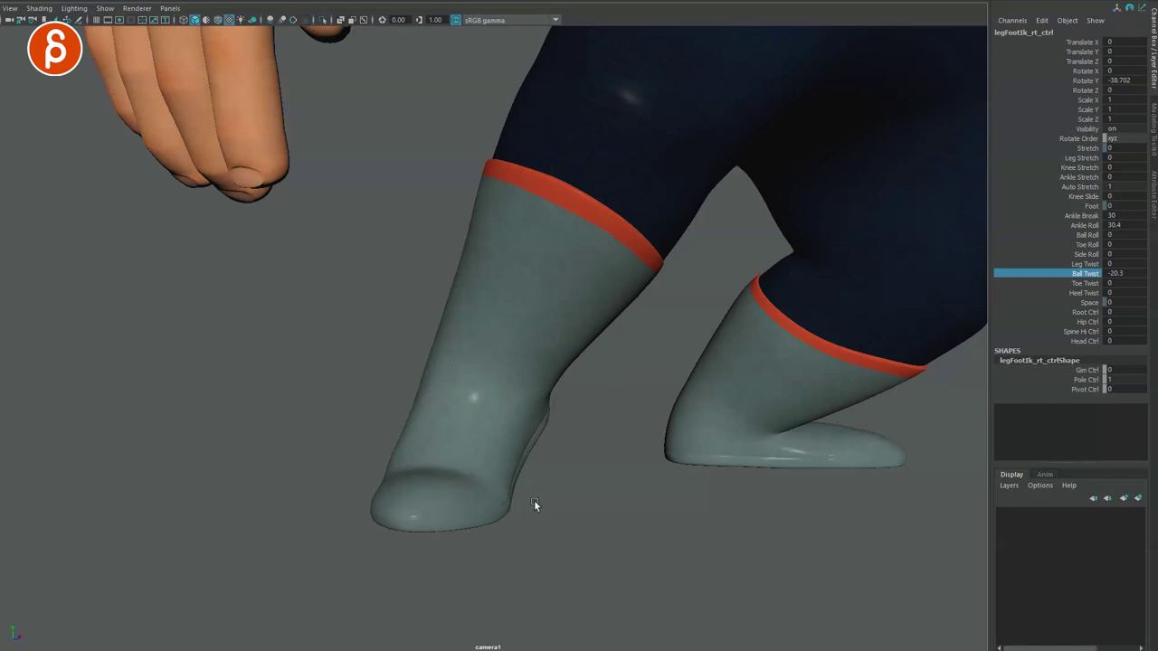
- Set the right foot's Side Roll to -11.9 to tilt the foot sideways
left_click(1063, 234)
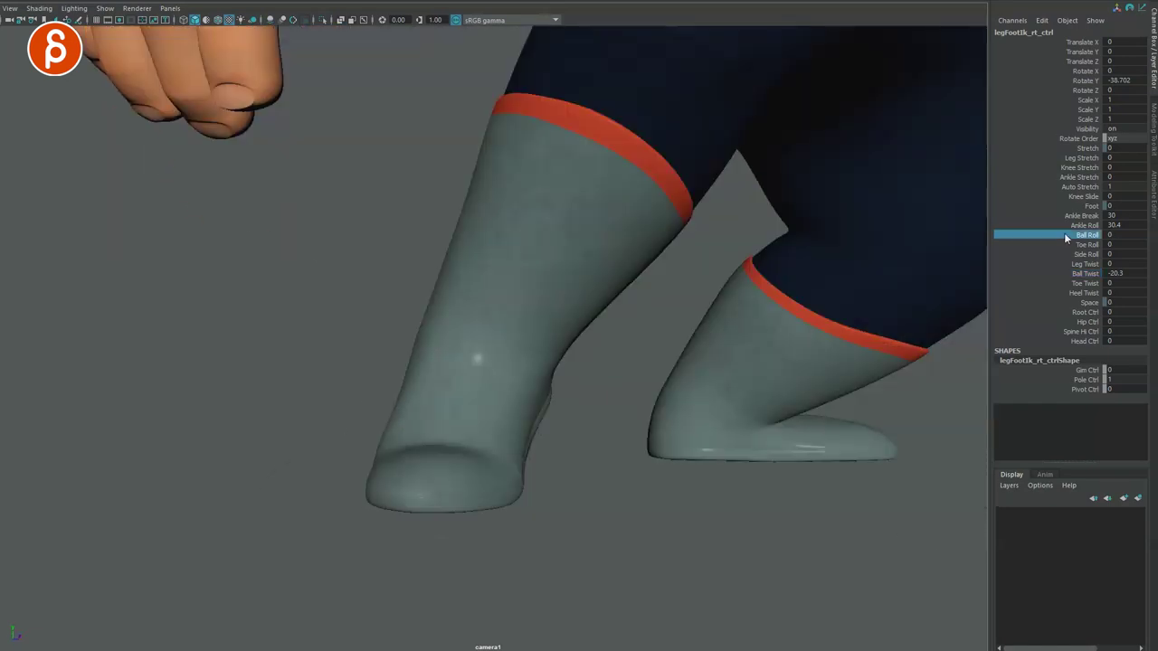
left_click(1060, 244)
middle_click_drag(843, 255, 886, 266)
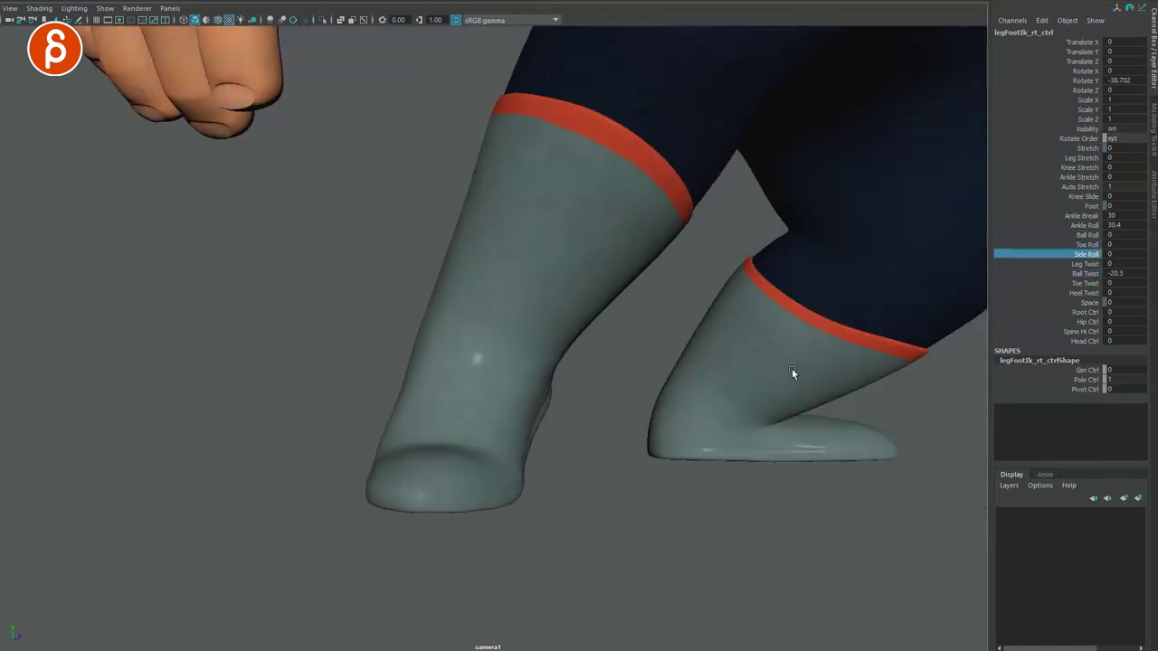
middle_click_drag(791, 373, 726, 367)
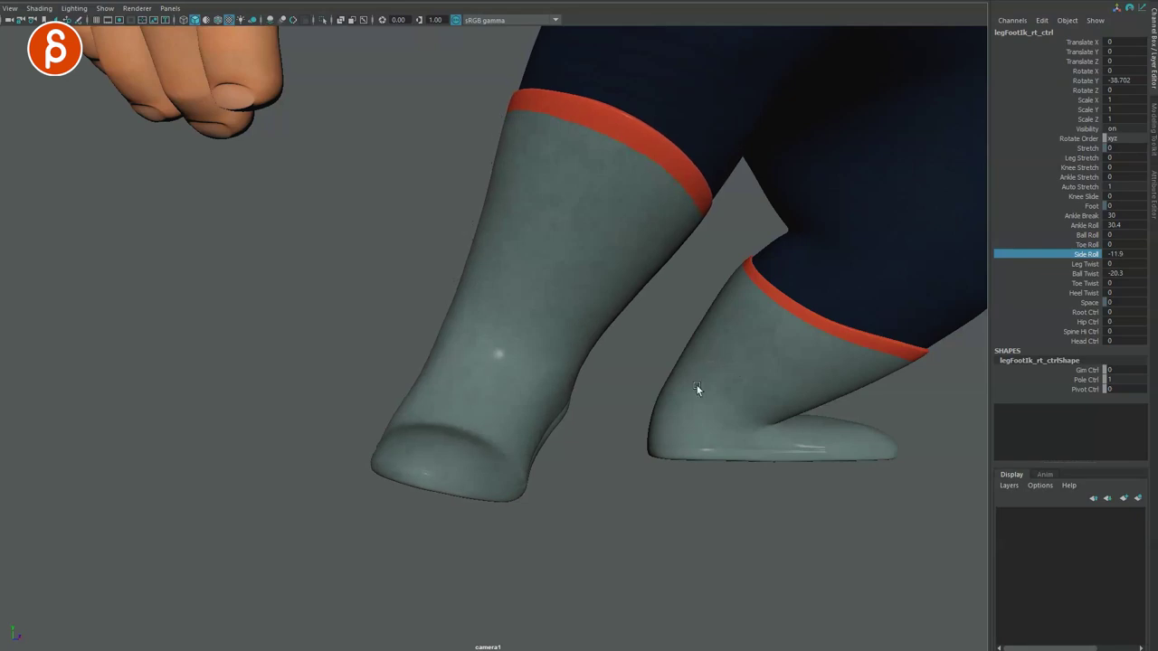
- Rotate the right ball control to 7.975 in X, -6.643 in Y and 0.923 in Z to flatten the toes
left_click(454, 492)
key("e")
mouse_move(482, 438)
left_mouse_down()
mouse_move(443, 459)
mouse_move(496, 452)
left_mouse_up()
key("q")
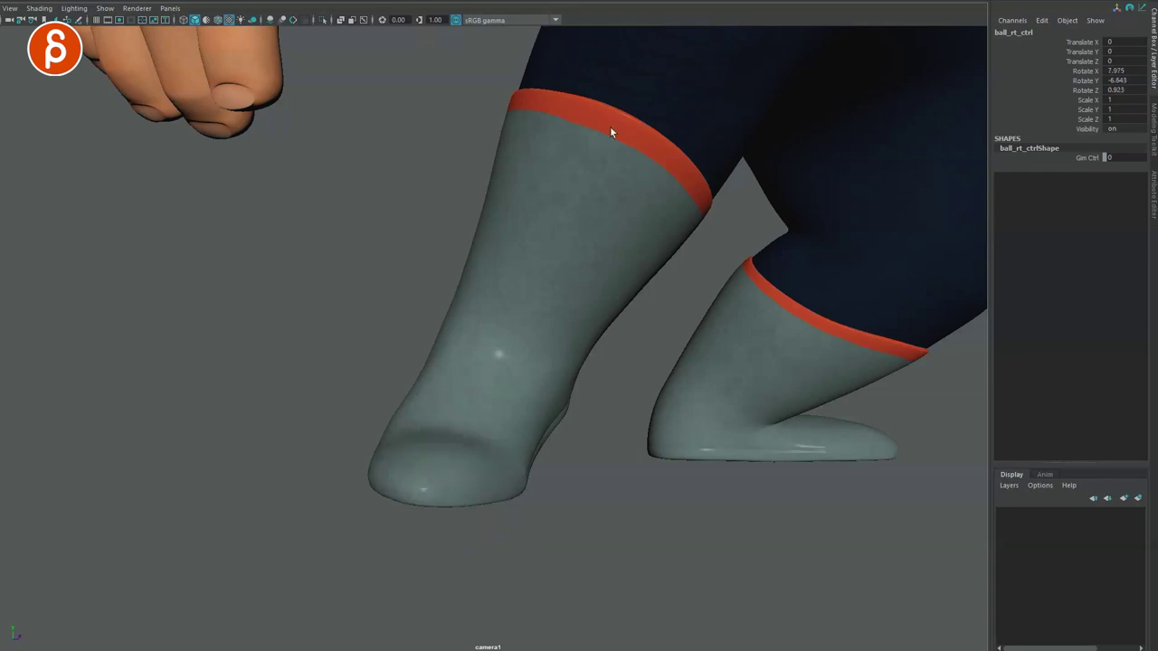
- Scale the right ball control to 1.074 in X and Y and 0.992 in Z to spread the toe area
key("r")
left_click_drag(453, 485, 469, 484)
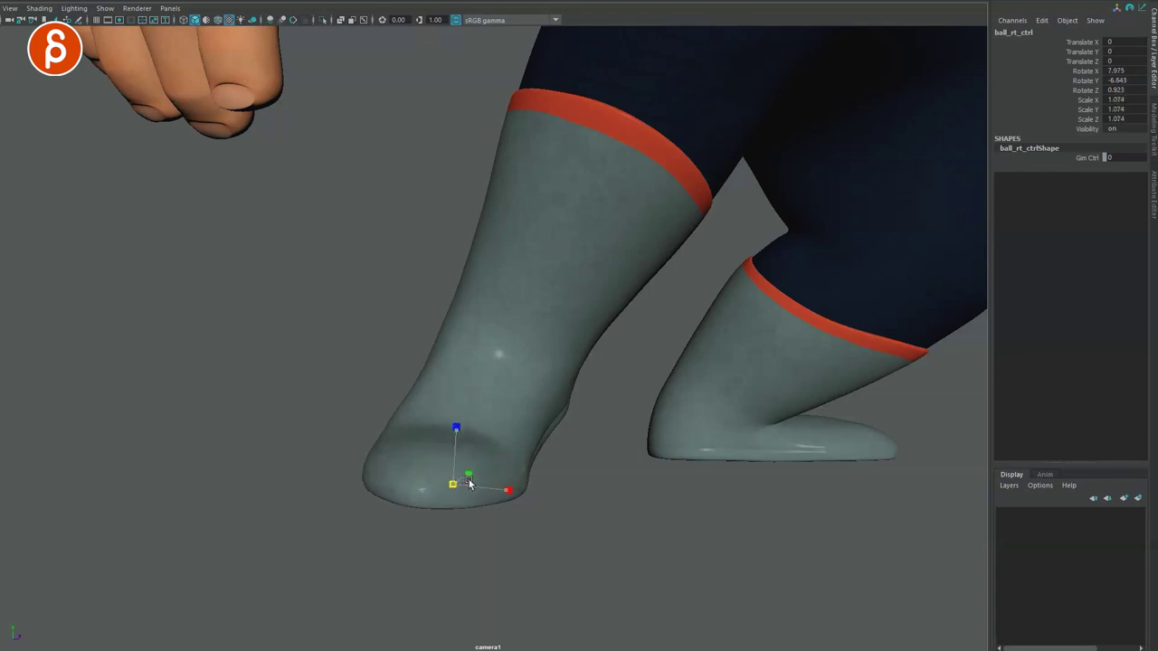
left_click_drag(456, 429, 456, 434)
key("q")
mouse_move(552, 250)
left_mouse_down()
mouse_move(832, 106)
mouse_move(803, 131)
left_mouse_up()
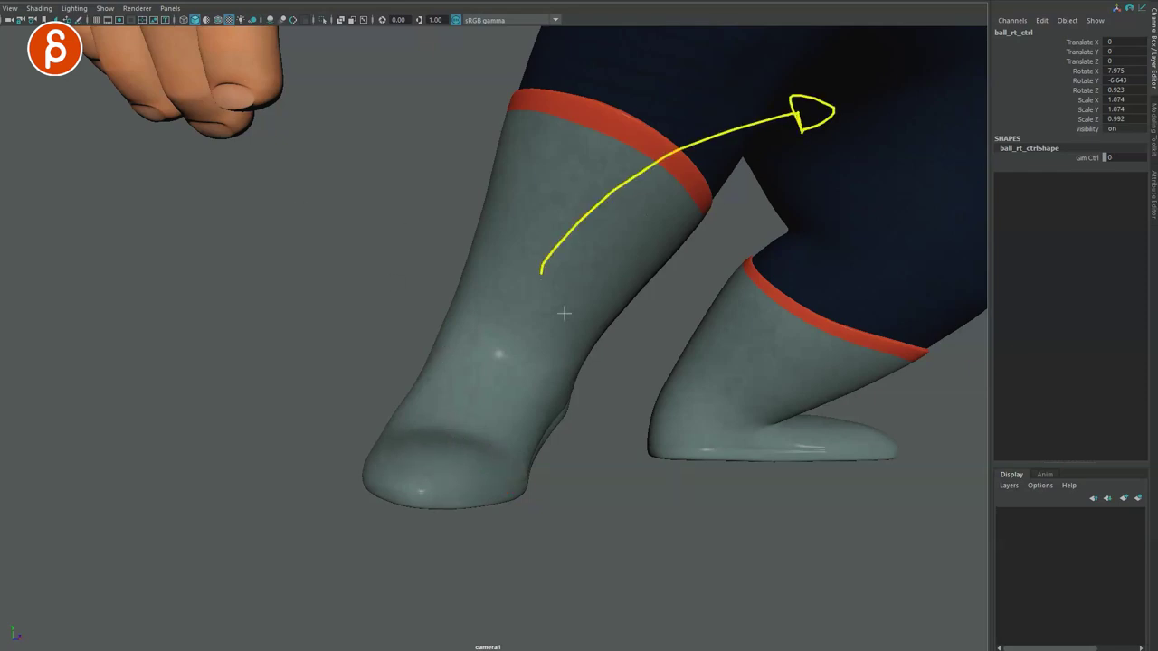
left_click_drag(492, 379, 533, 341)
mouse_move(458, 409)
left_mouse_down()
mouse_move(551, 406)
mouse_move(553, 421)
left_mouse_up()
left_click_drag(538, 462, 413, 509)
left_click_drag(429, 423, 394, 502)
mouse_move(460, 426)
left_mouse_down()
mouse_move(444, 453)
mouse_move(453, 463)
mouse_move(366, 480)
mouse_move(405, 477)
left_mouse_up()
left_click_drag(503, 441, 512, 479)
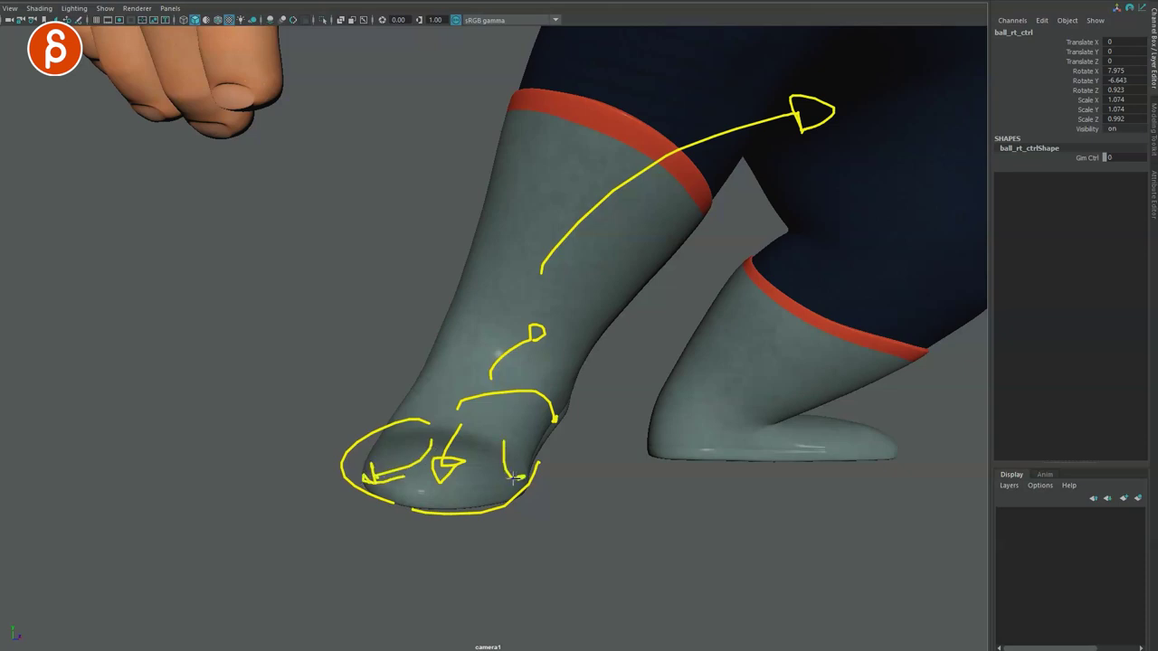
mouse_move(335, 416)
left_mouse_down()
mouse_move(375, 516)
mouse_move(308, 445)
left_mouse_up()
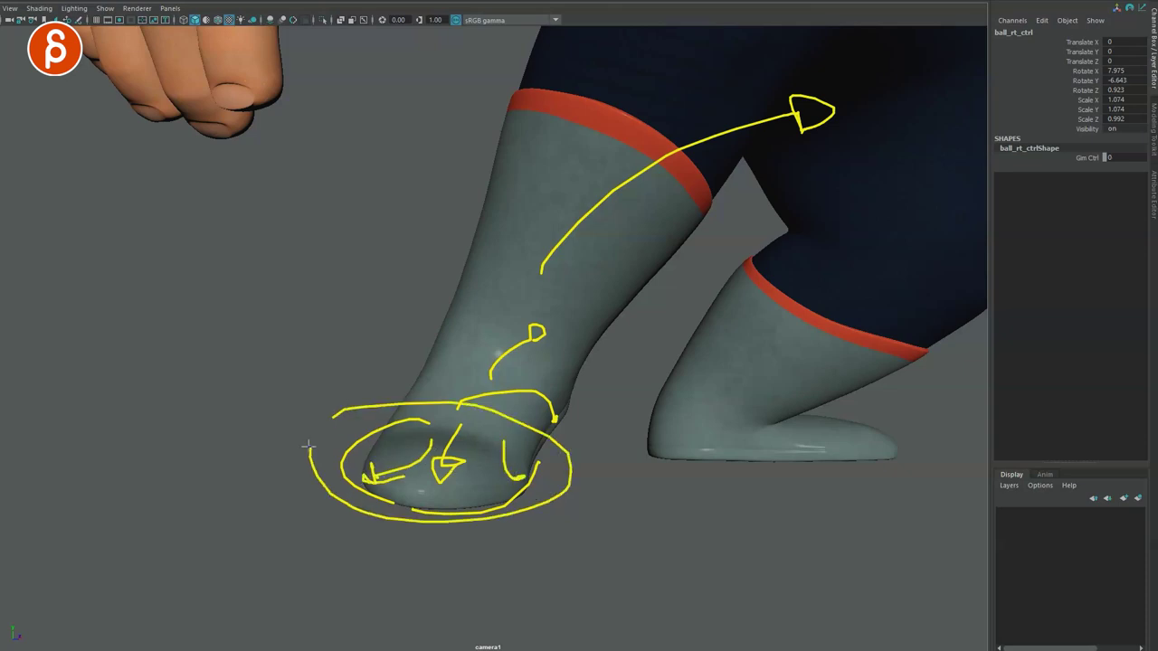
mouse_move(429, 346)
left_mouse_down()
mouse_move(494, 323)
mouse_move(497, 394)
left_mouse_up()
mouse_move(468, 309)
left_mouse_down()
mouse_move(802, 128)
mouse_move(808, 113)
mouse_move(801, 162)
left_mouse_up()
mouse_move(630, 145)
left_mouse_down()
mouse_move(566, 273)
mouse_move(1, 515)
left_mouse_up()
left_click_drag(645, 166, 308, 305)
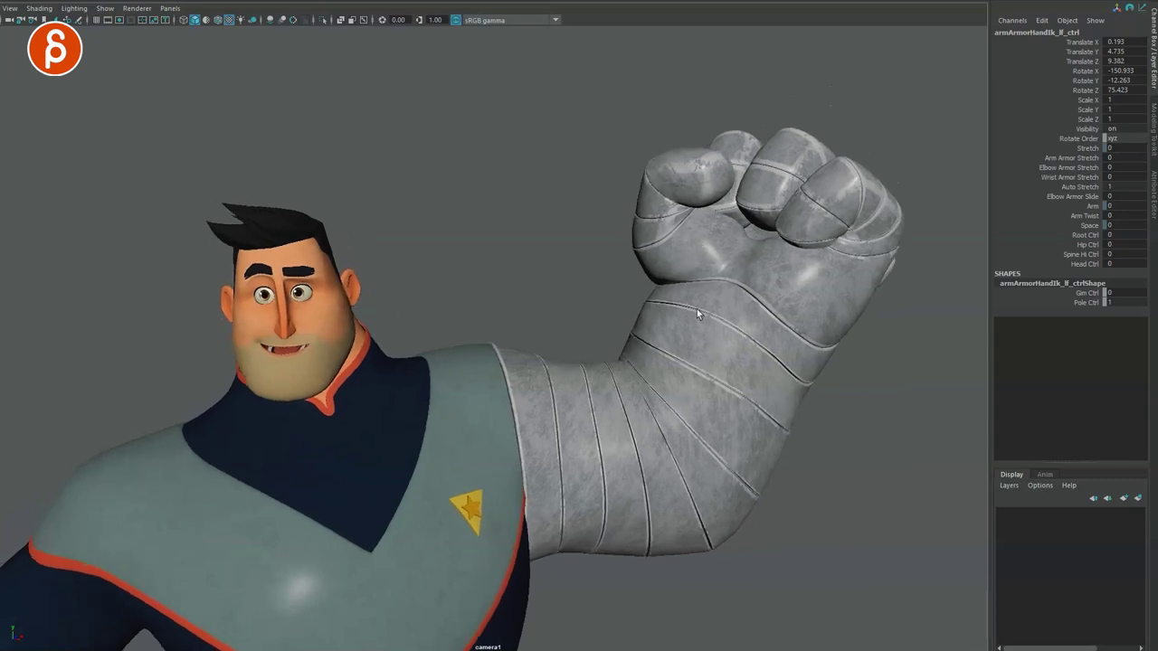
- Select the blend control of the left armored arm
left_click_drag(761, 316, 759, 383, "alt")
middle_click_drag(758, 384, 758, 489, "alt")
right_click_drag(757, 490, 715, 470, "alt")
key("alt+1")
left_click_drag(701, 140, 747, 83)
key("alt+1")
left_click_drag(705, 457, 735, 352, "alt")
- Set the left armored arm's Hand Spring to 1
left_click(1049, 147)
middle_click_drag(904, 302, 830, 276)
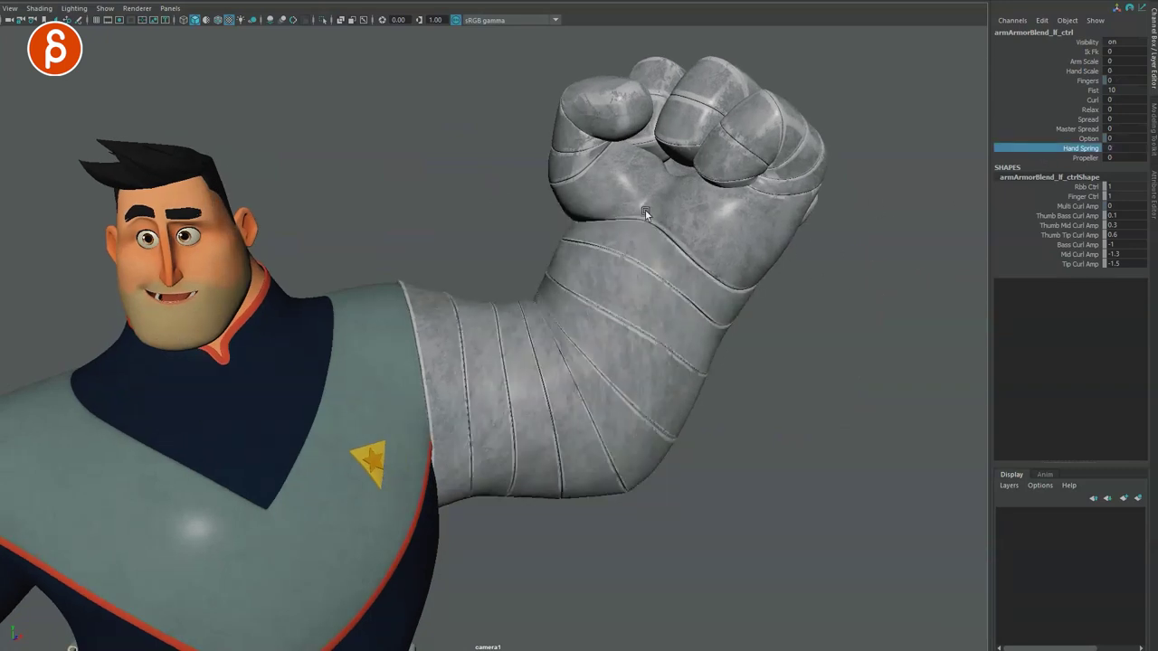
middle_click_drag(604, 276, 659, 329, "alt")
left_click_drag(659, 328, 650, 332, "alt")
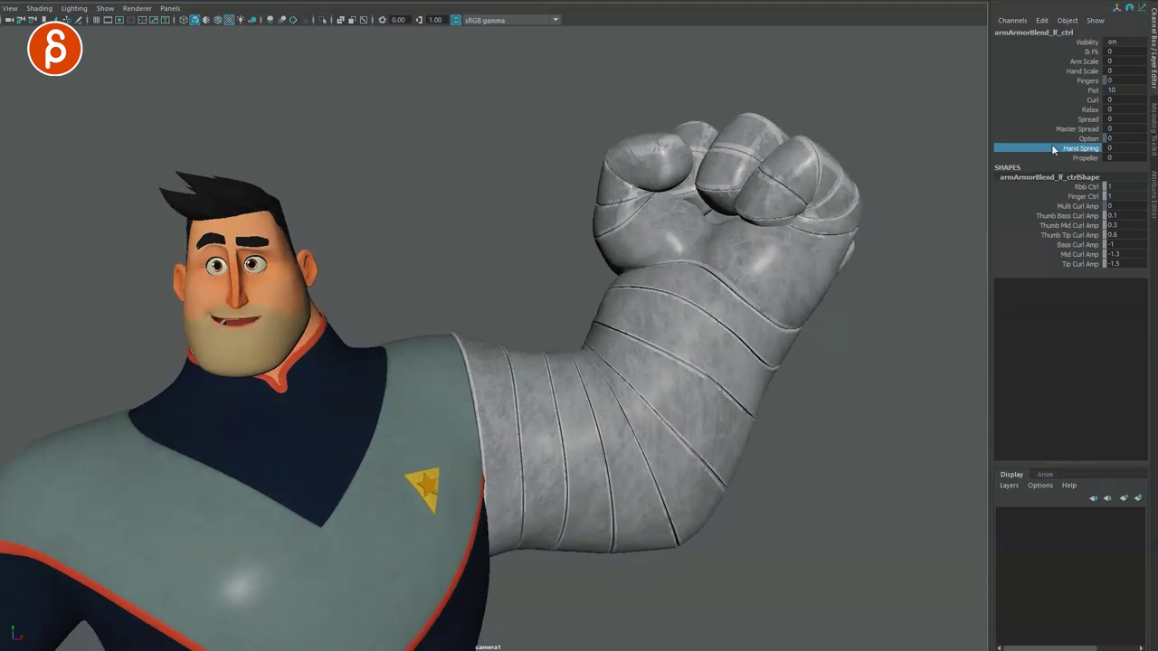
middle_click_drag(957, 225, 976, 226)
- Try moving the left armored hand's control, and undo that move together with the Hand Spring change
key("alt+1")
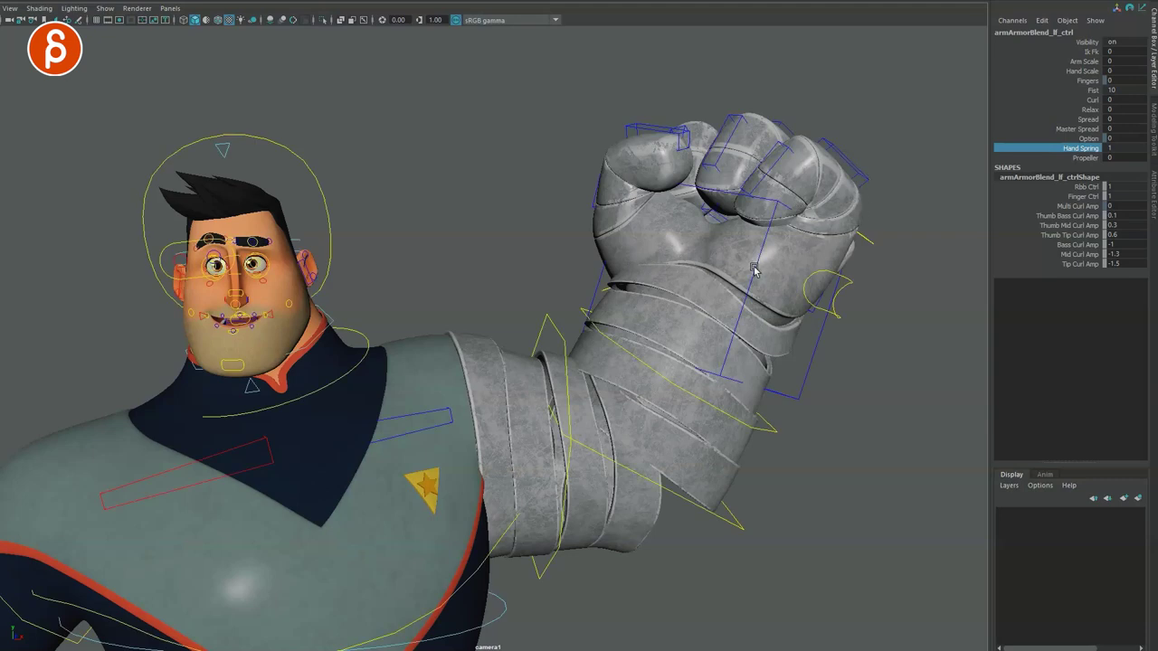
left_click(755, 269)
key("alt+1")
mouse_move(716, 289)
left_mouse_down()
mouse_move(736, 306)
mouse_move(746, 297)
mouse_move(734, 293)
left_mouse_up()
key("ctrl+z")
key("ctrl+z")
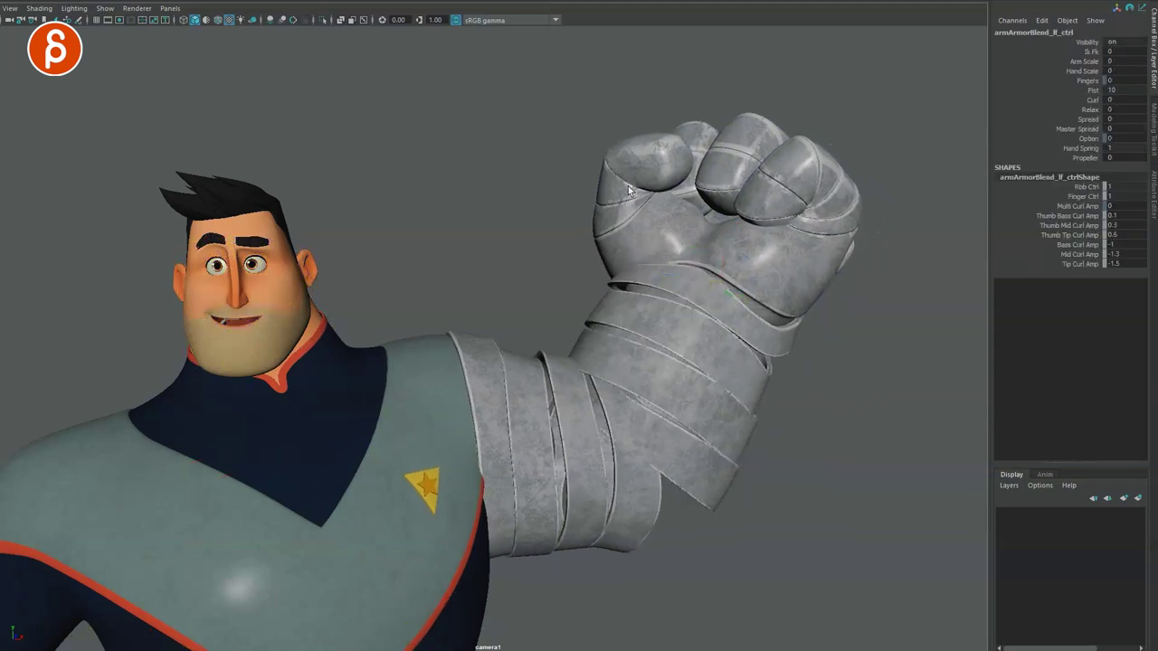
key("ctrl+z")
key("ctrl+z")
key("alt+1")
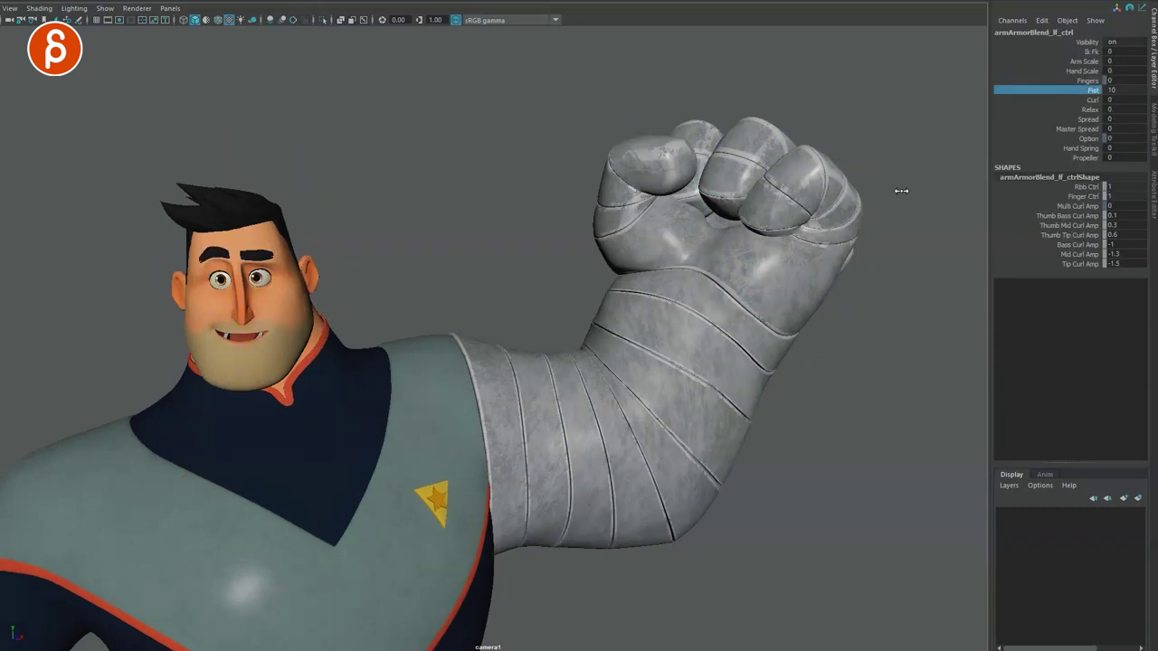
- Set the left armored hand's Fist value to 9 to loosen the fist slightly
mouse_move(912, 190)
middle_mouse_down()
mouse_move(887, 186)
mouse_move(901, 187)
middle_mouse_up()
left_click_drag(521, 344, 579, 533)
left_click_drag(556, 353, 695, 495)
left_click_drag(610, 293, 778, 418)
left_click_drag(652, 302, 794, 372)
key("Escape")
middle_click_drag(882, 98, 854, 108)
- Select the ring finger's base control and a neighbouring finger's control on the armored hand and rotate them to 7.088 in Z
middle_click_drag(774, 206, 742, 251, "alt")
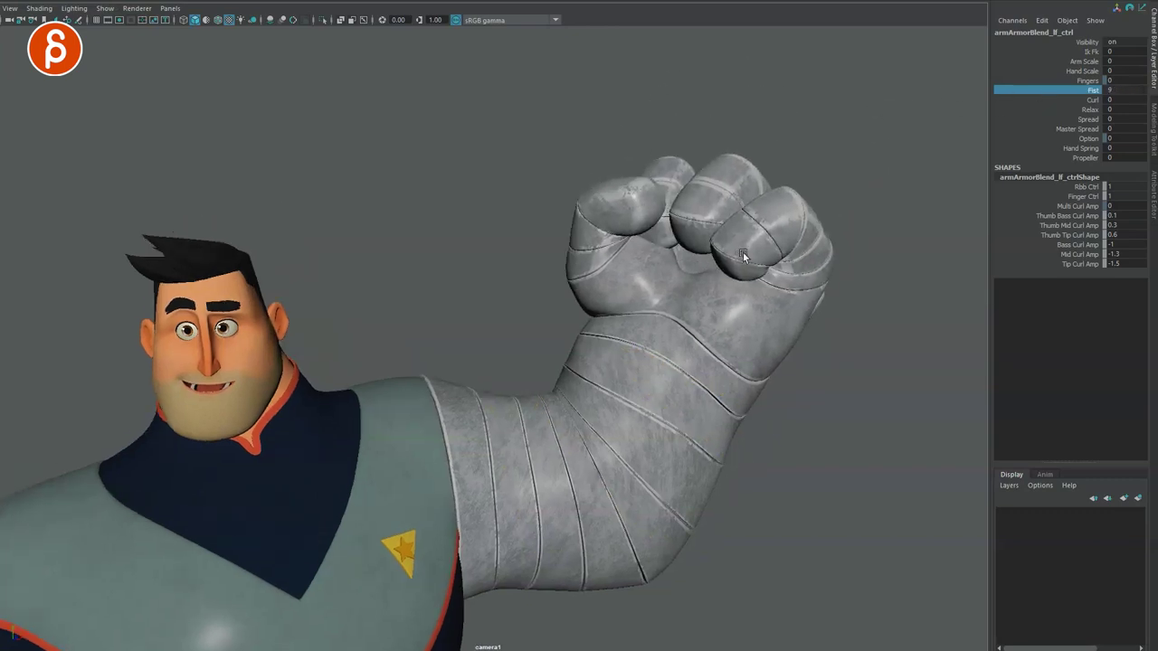
left_click_drag(742, 252, 737, 262, "alt")
key("alt+1")
left_click(775, 273)
left_click(856, 281, "shift")
key("alt+1")
left_click_drag(790, 340, 774, 242, "alt")
key("e")
key("q")
middle_click_drag(631, 279, 685, 284, "alt")
right_click_drag(686, 284, 658, 277, "alt")
left_click_drag(658, 277, 692, 263, "alt")
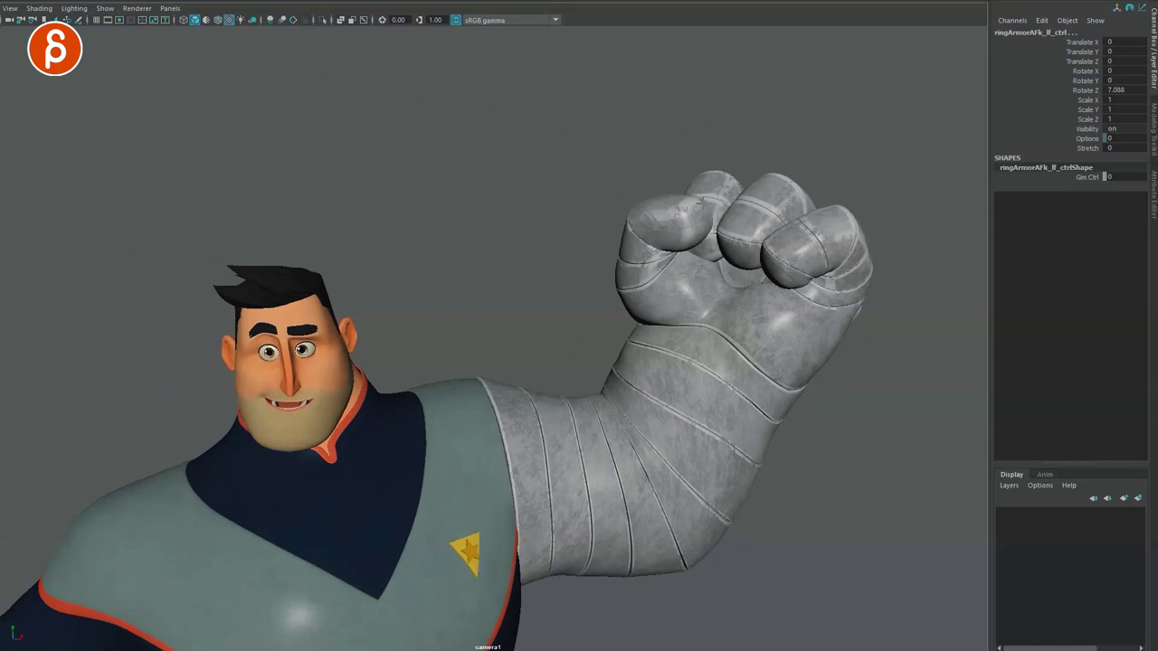
mouse_move(670, 270)
left_mouse_down()
mouse_move(629, 201)
mouse_move(640, 196)
left_mouse_up()
mouse_move(707, 242)
left_mouse_down()
mouse_move(687, 155)
mouse_move(704, 170)
left_mouse_up()
mouse_move(756, 267)
left_mouse_down()
mouse_move(754, 244)
mouse_move(801, 178)
left_mouse_up()
left_click_drag(790, 291, 843, 212)
mouse_move(648, 134)
left_mouse_down()
mouse_move(886, 171)
mouse_move(640, 215)
left_mouse_up()
left_click_drag(700, 122, 700, 144)
left_click_drag(790, 130, 789, 152)
left_click_drag(861, 160, 859, 179)
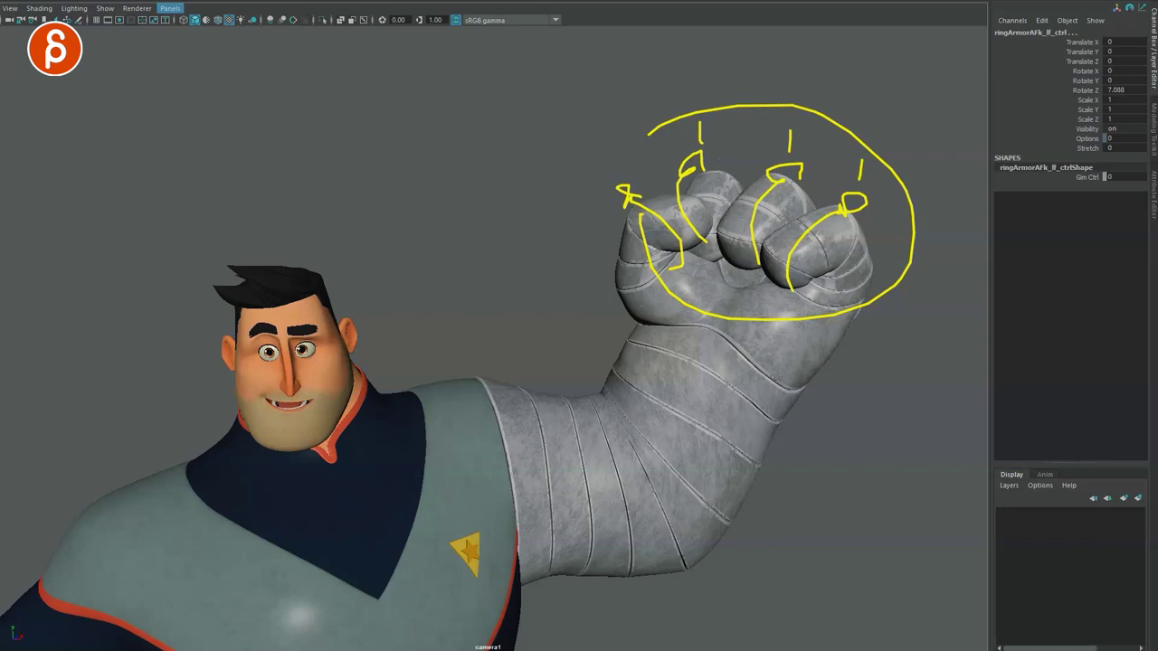
key("Escape")
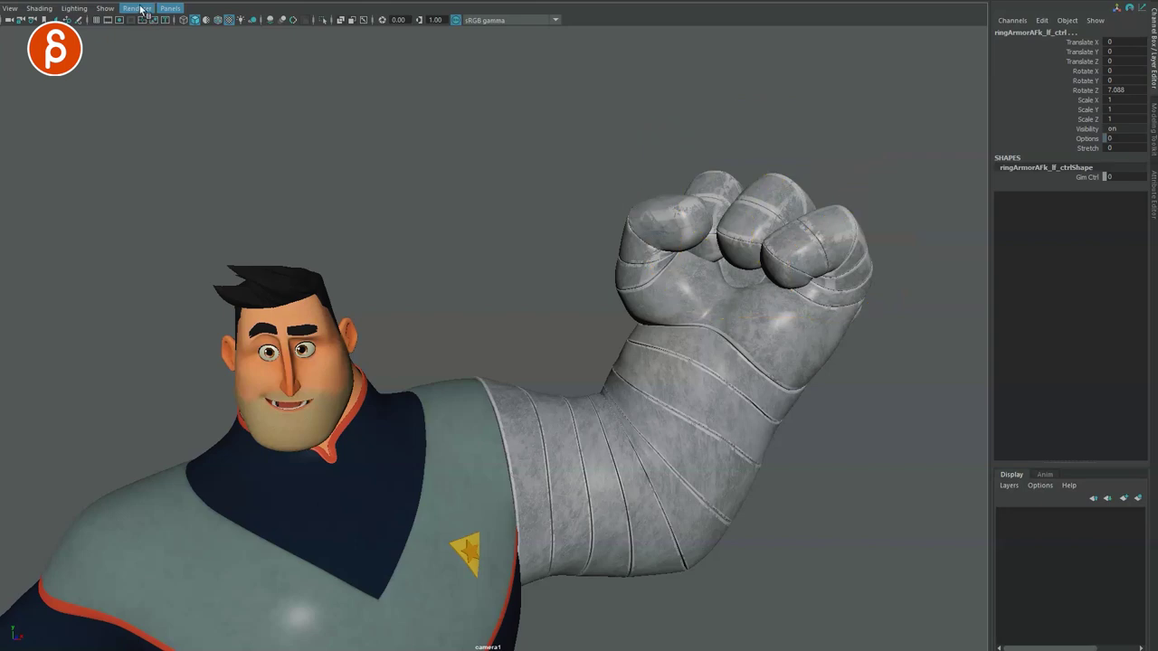
- Examine the character's full-body pose and the armored fist from a distance and close up
middle_click_drag(597, 380, 729, 388, "alt")
right_click_drag(729, 388, 461, 351, "alt")
mouse_move(461, 351)
middle_mouse_down("alt")
mouse_move(530, 385)
mouse_move(510, 291)
middle_mouse_up("alt")
right_click_drag(509, 291, 429, 352, "alt")
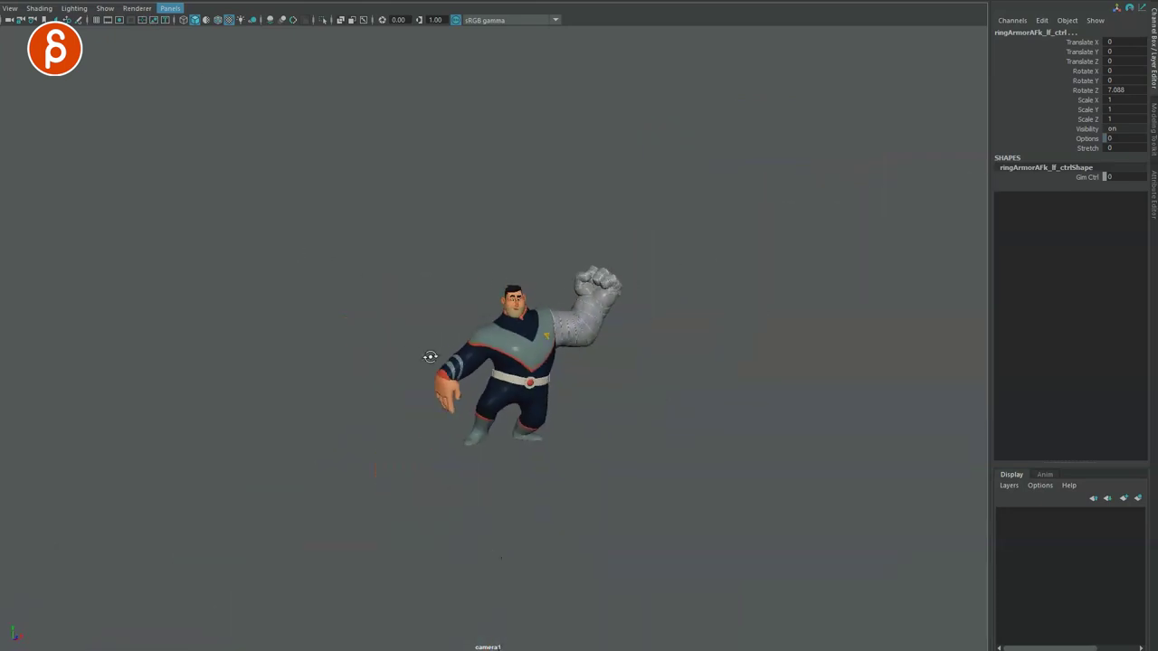
mouse_move(411, 380)
left_mouse_down("alt")
mouse_move(559, 368)
mouse_move(413, 374)
mouse_move(427, 371)
left_mouse_up("alt")
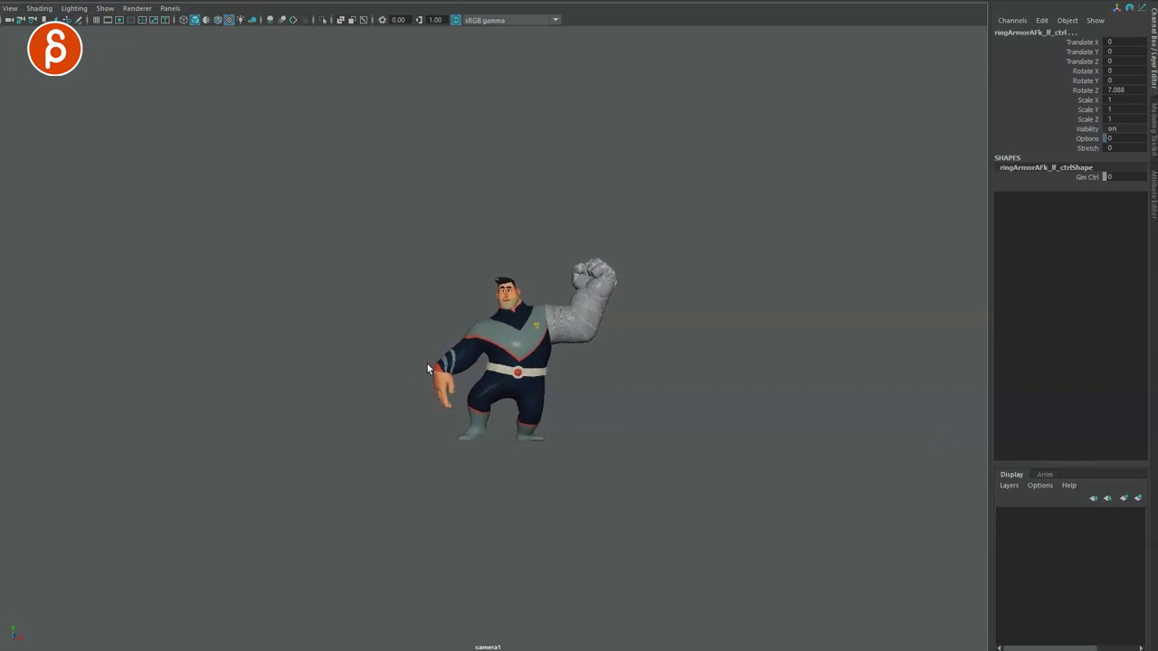
middle_click_drag(427, 371, 434, 346, "alt")
right_click_drag(434, 345, 483, 395, "alt")
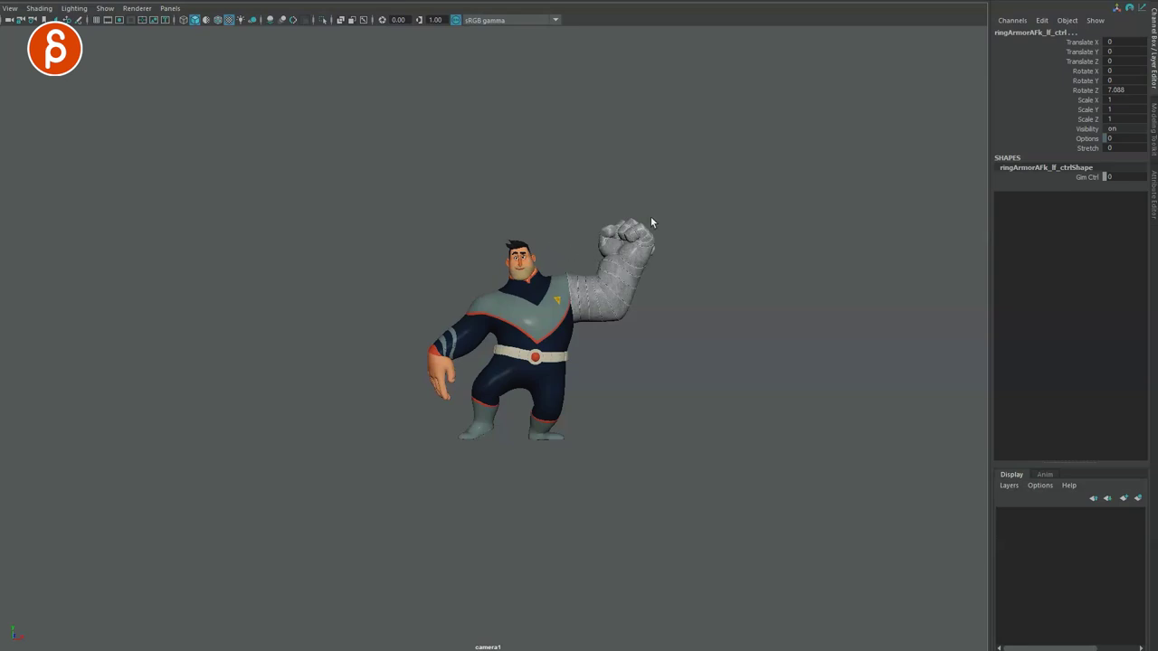
middle_click_drag(553, 214, 500, 313, "alt")
right_click_drag(500, 313, 912, 522, "alt")
middle_click_drag(647, 398, 467, 325, "alt")
right_click_drag(467, 325, 633, 400, "alt")
middle_click_drag(595, 353, 709, 382, "alt")
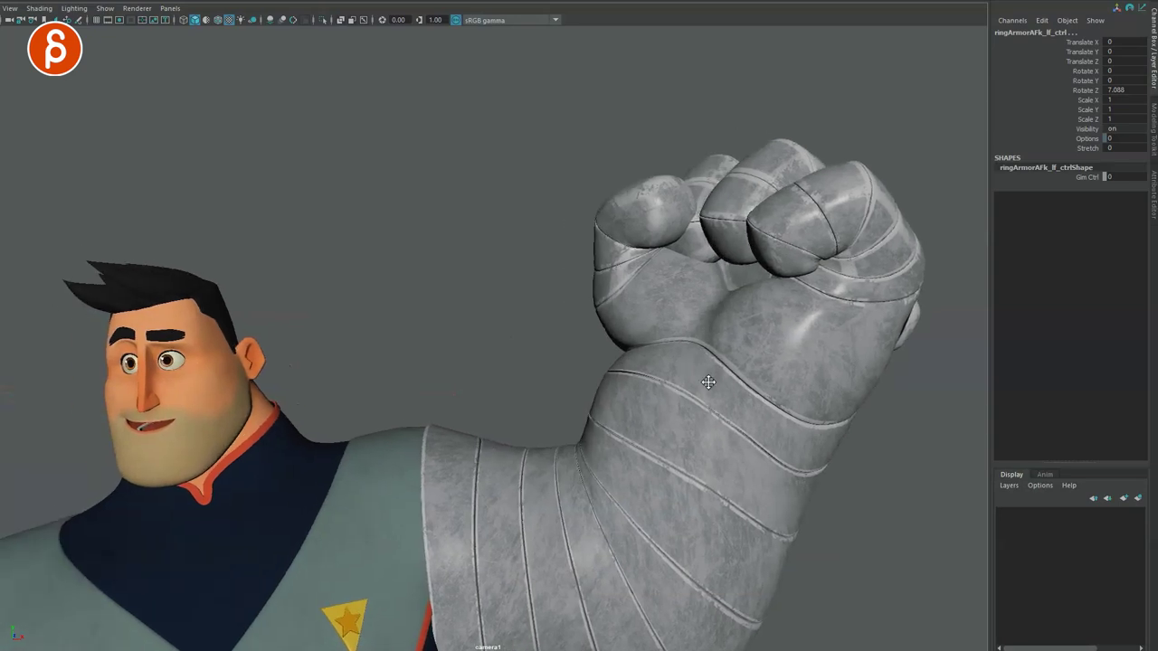
right_click_drag(708, 382, 647, 362, "alt")
middle_click_drag(647, 361, 662, 306, "alt")
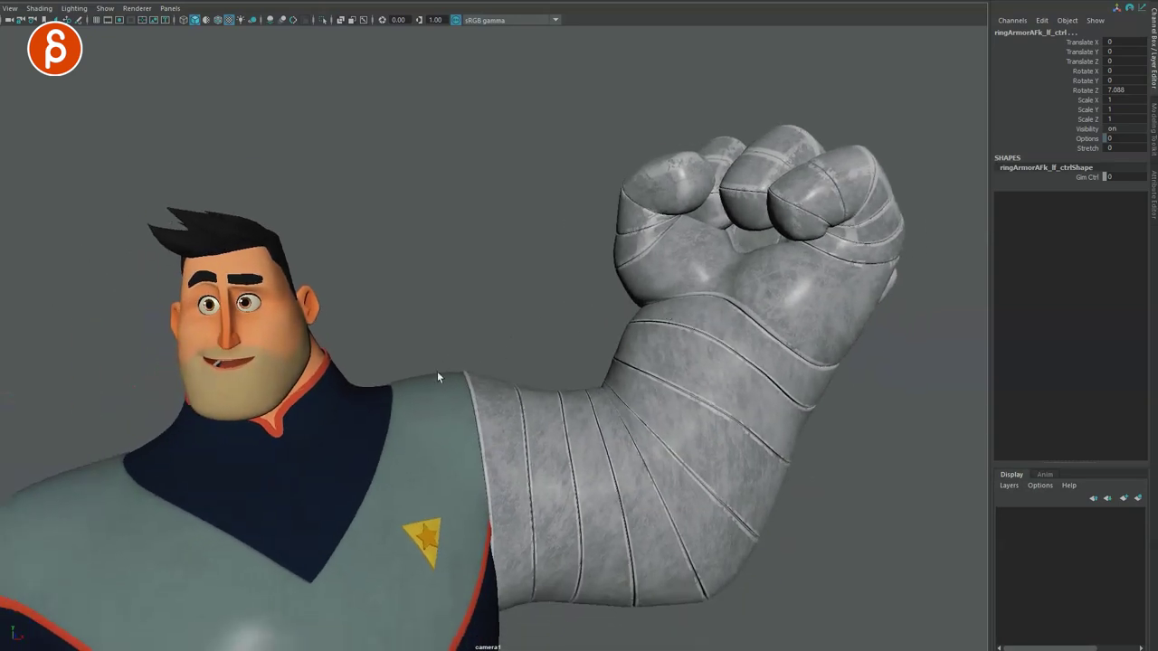
left_click(420, 462)
left_click_drag(343, 439, 334, 445)
key("ctrl+z")
- Set the left armored arm's Hand Spring to 1 and move the hand's IK control to X 0.898, Y 4.406, Z 9.779
key("q")
key("alt+1")
key("alt+1")
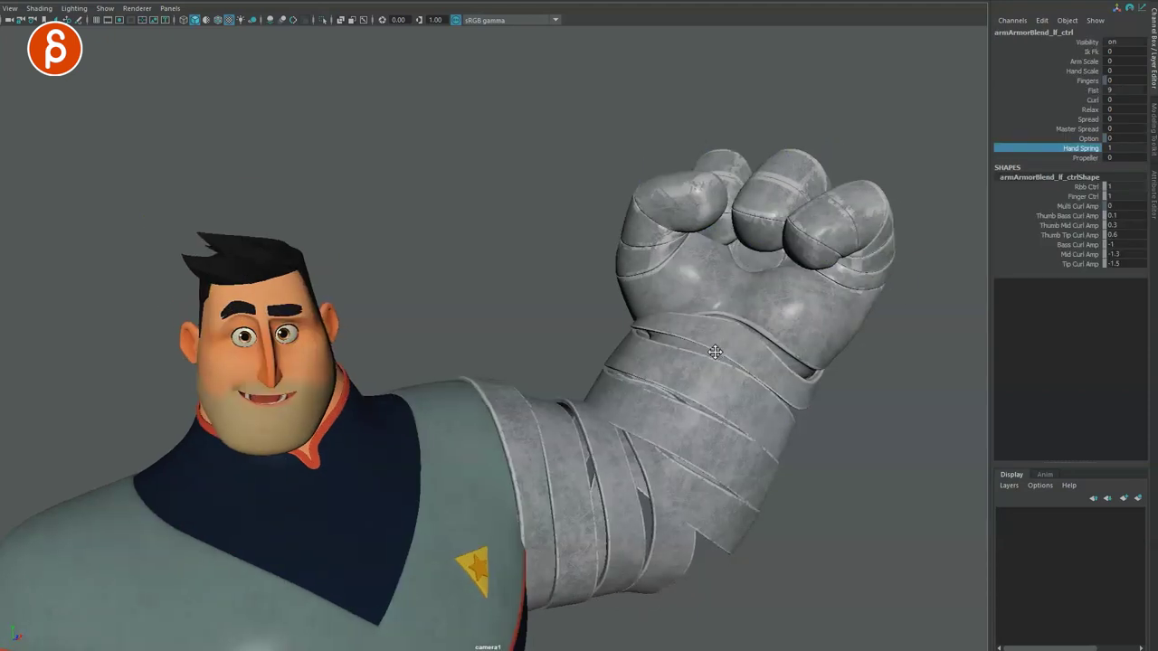
key("alt+1")
left_click(758, 313)
key("w")
key("alt+1")
left_click_drag(702, 333, 719, 341)
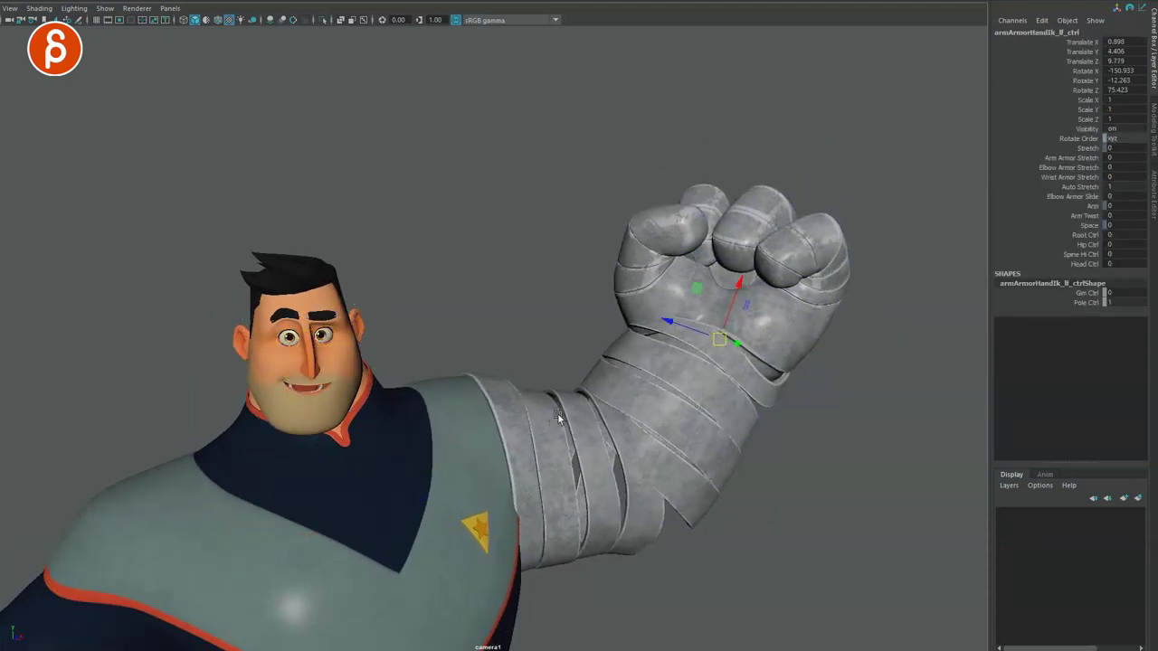
- Rotate the left clavicle control to 2.523 in Z to carry the raised arm's pose into the shoulder
key("q")
right_click_drag(556, 423, 548, 424, "alt")
left_click_drag(548, 424, 501, 419, "alt")
middle_click_drag(501, 418, 433, 403, "alt")
key("alt+1")
left_click(420, 408)
key("alt+1")
key("alt+1")
left_click(422, 410)
key("e")
key("alt+1")
left_click_drag(329, 390, 480, 316)
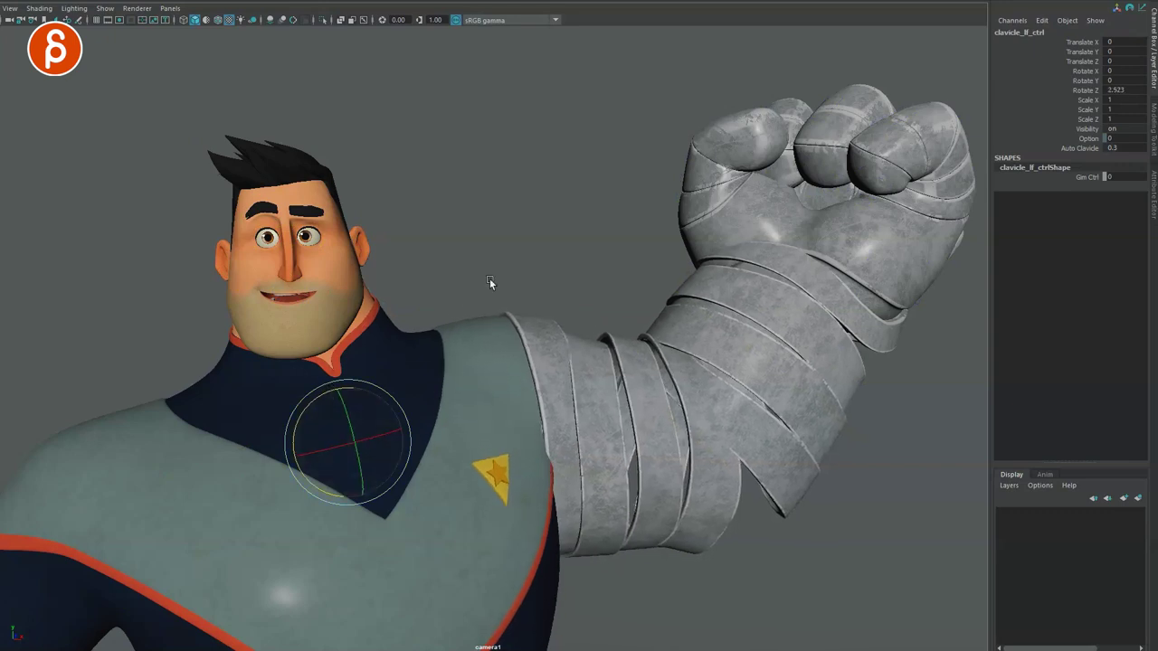
key("q")
- Rotate the upper spine IK control to 7.712 in Z
key("alt+1")
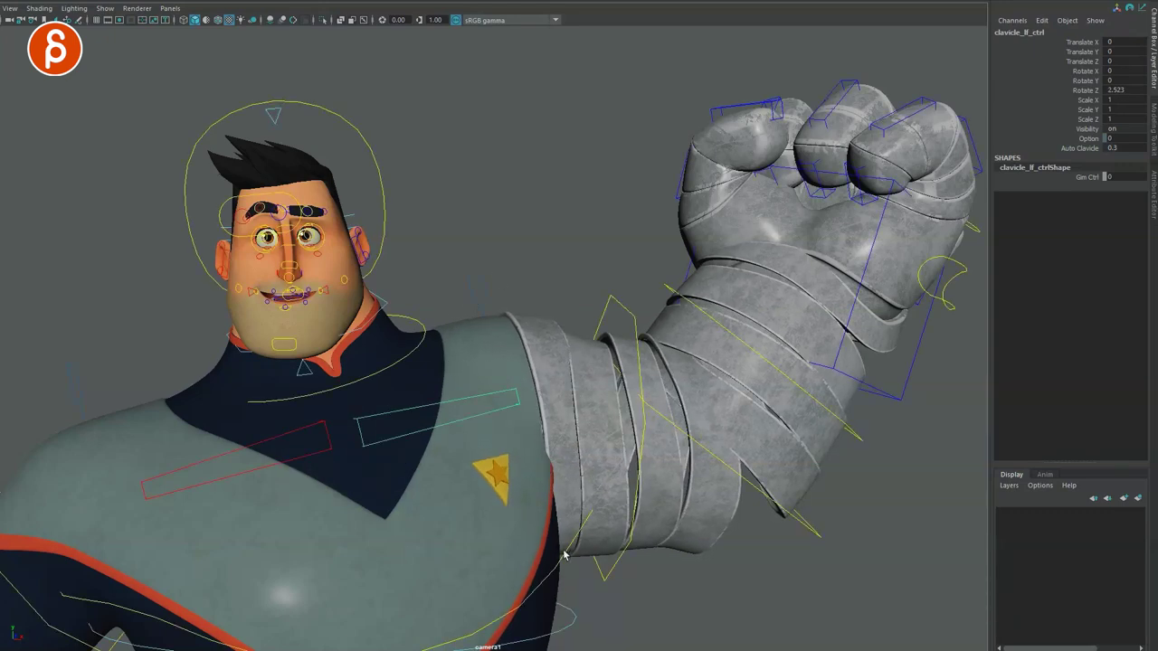
left_click(566, 555)
key("alt+1")
key("e")
left_click_drag(318, 438, 322, 438)
key("q")
- Select the head and neck controls together and rotate them until the neck's Rotate Z is 10.407
key("alt+1")
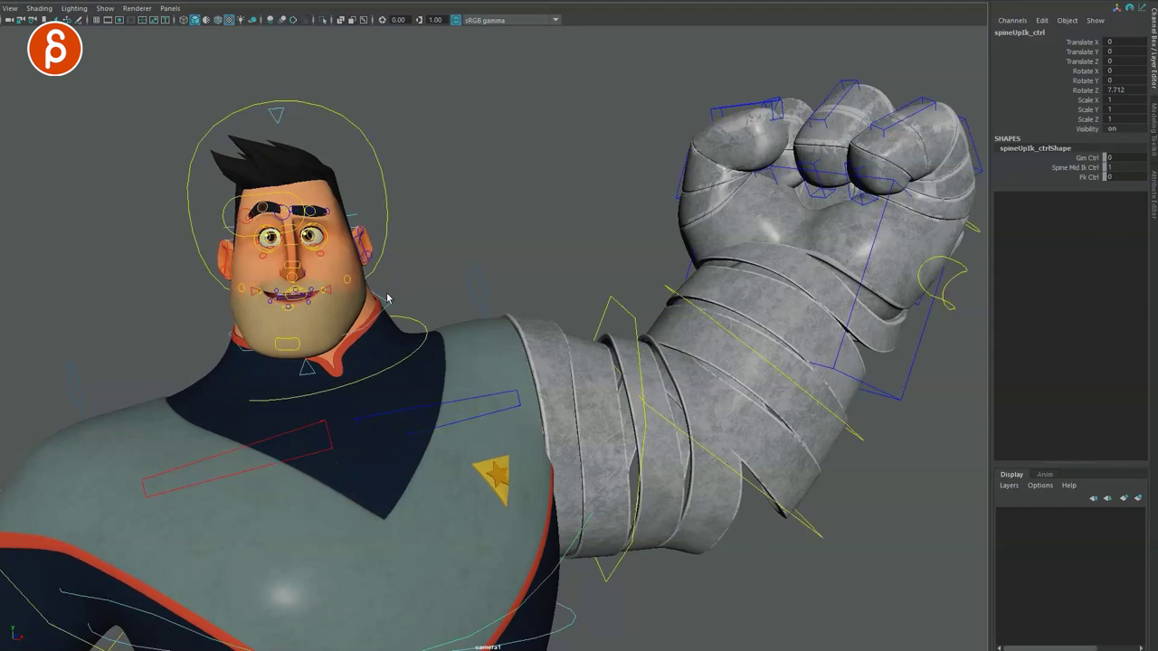
left_click(385, 211)
left_click(415, 322, "shift")
key("alt+1")
key("e")
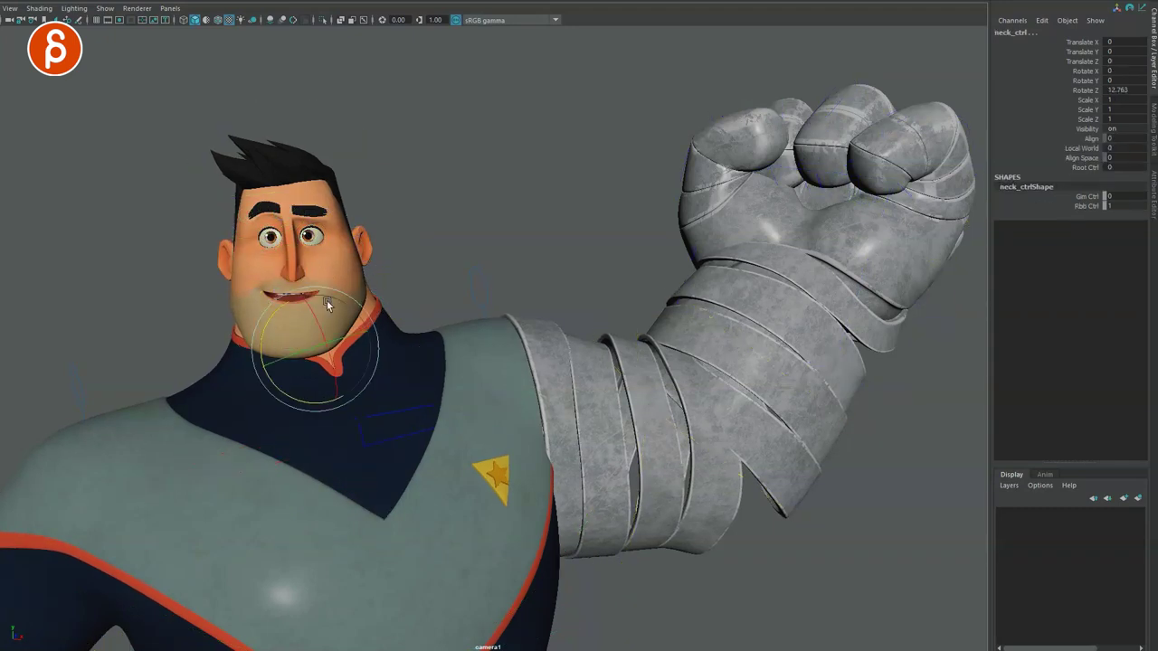
left_click_drag(280, 306, 287, 312)
right_click_drag(342, 293, 256, 267, "alt")
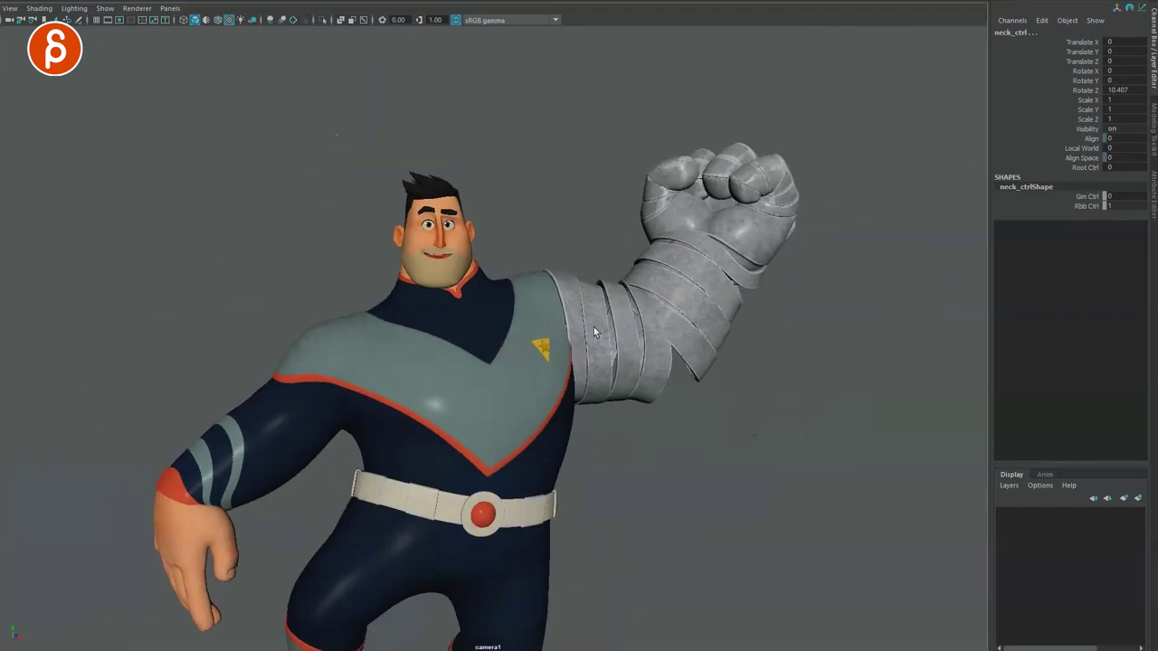
mouse_move(631, 156)
left_mouse_down()
mouse_move(726, 341)
mouse_move(635, 172)
left_mouse_up()
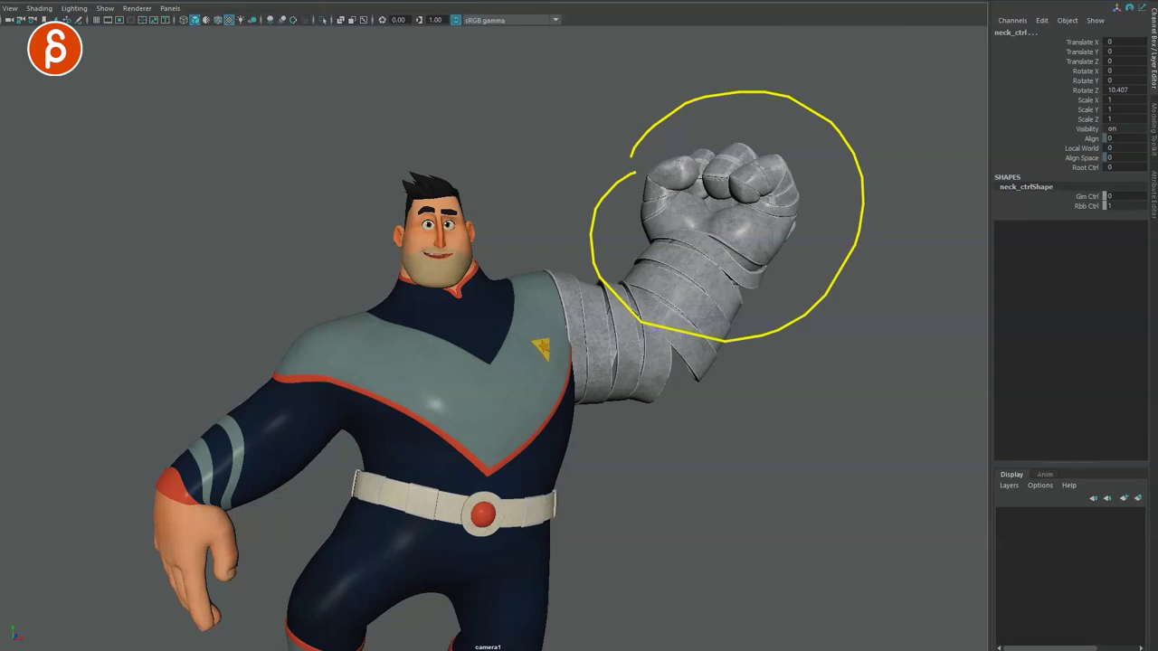
mouse_move(732, 180)
left_mouse_down()
mouse_move(444, 287)
mouse_move(478, 285)
left_mouse_up()
mouse_move(593, 359)
left_mouse_down()
mouse_move(431, 577)
mouse_move(431, 601)
left_mouse_up()
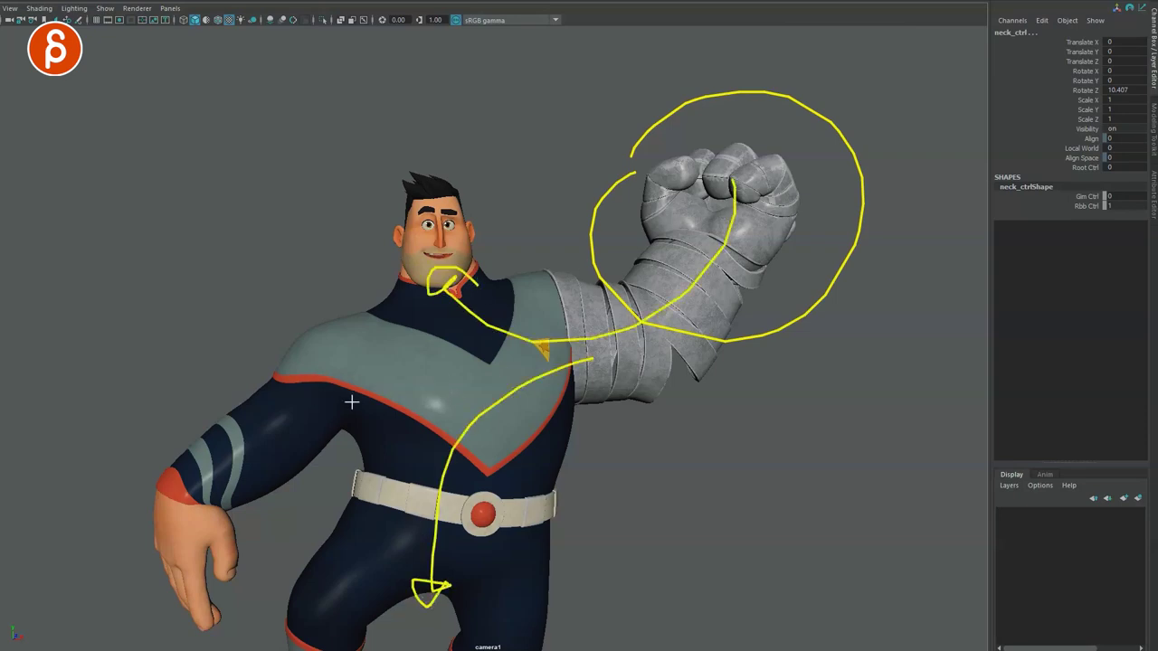
left_click_drag(815, 208, 657, 181)
mouse_move(750, 110)
left_mouse_down()
mouse_move(803, 246)
mouse_move(624, 222)
mouse_move(689, 299)
left_mouse_up()
mouse_move(590, 317)
left_mouse_down()
mouse_move(520, 289)
mouse_move(378, 319)
left_mouse_up()
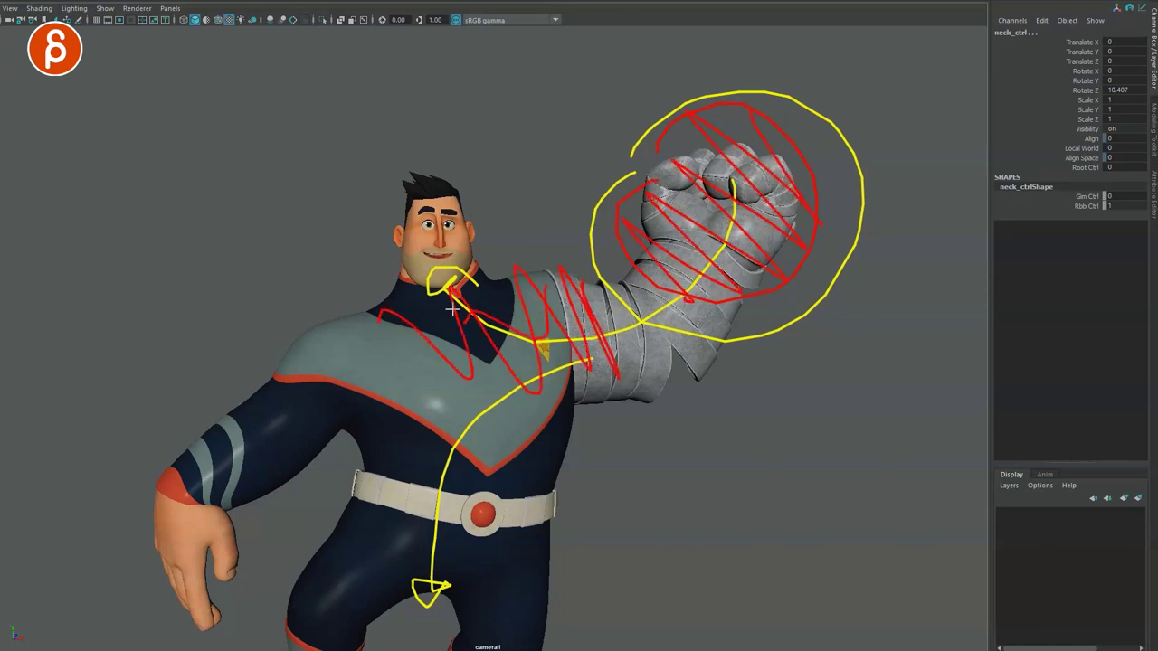
left_click_drag(396, 371, 253, 432)
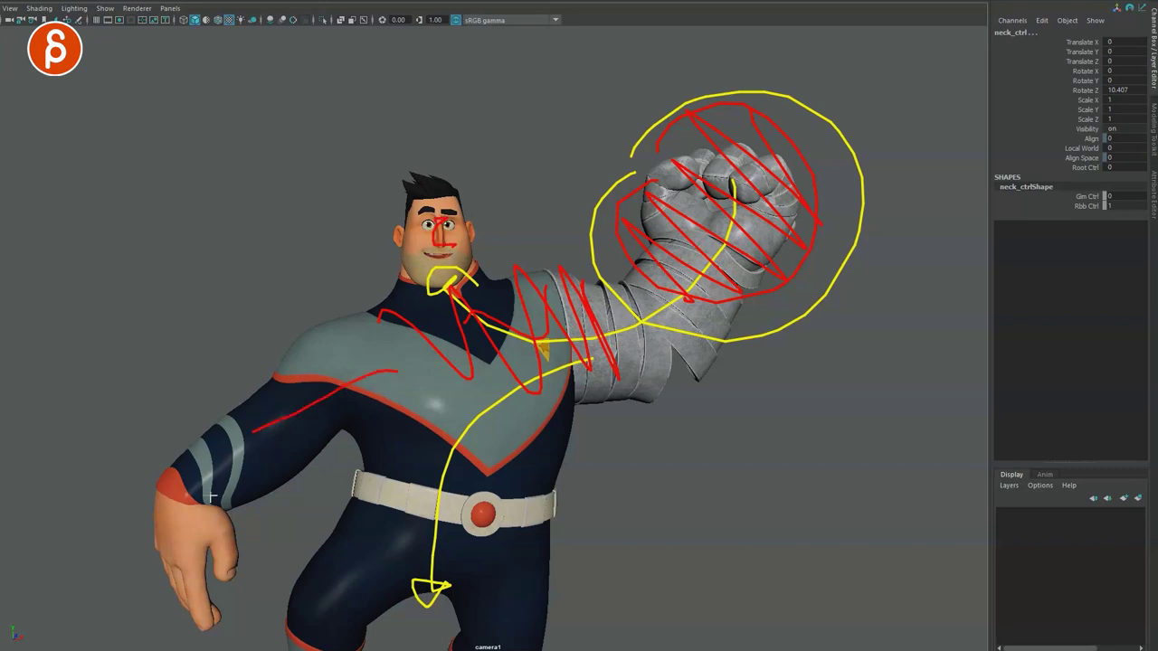
left_click_drag(520, 404, 504, 565)
left_click_drag(412, 425, 310, 569)
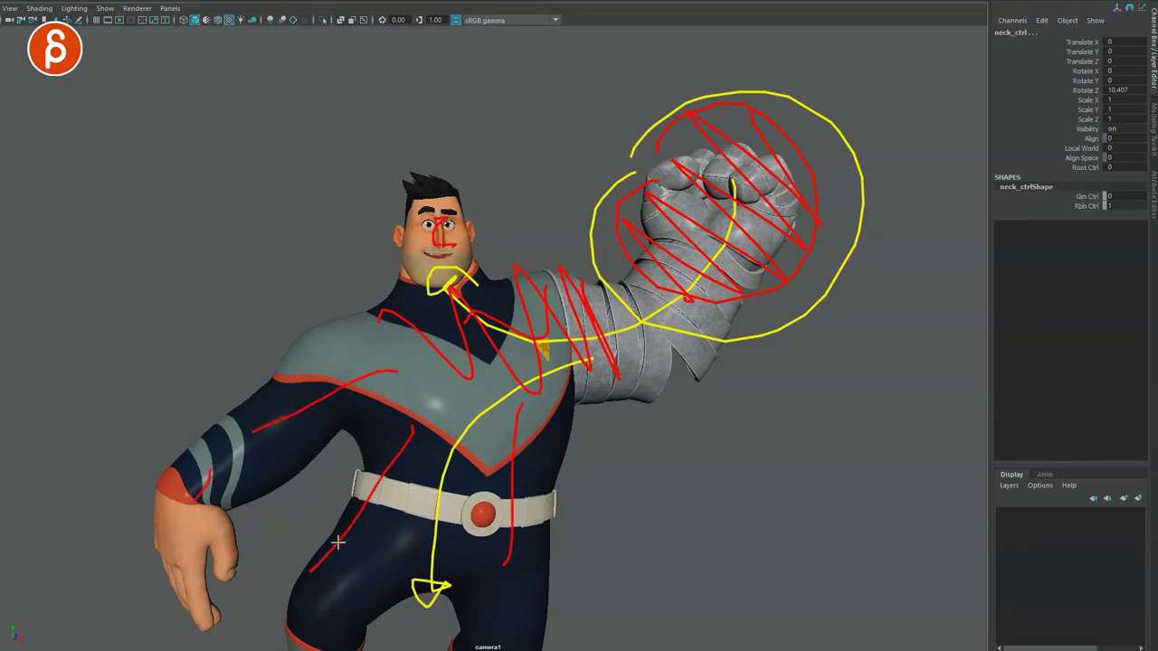
key("e")
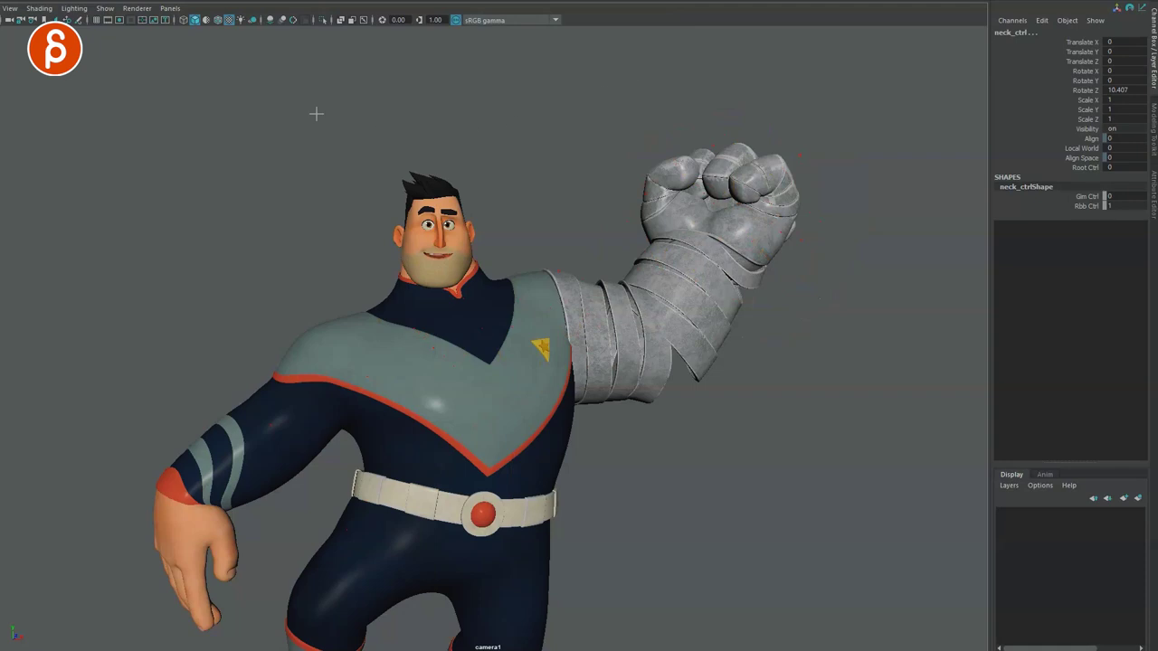
- Move the left upper eyelid control to X -0.005, Y -0.038
middle_click_drag(510, 288, 530, 341, "alt")
right_click_drag(530, 341, 768, 523, "alt")
middle_click_drag(615, 452, 569, 402, "alt")
left_click_drag(430, 329, 543, 312, "alt")
middle_click_drag(349, 316, 345, 333, "alt")
right_click_drag(344, 333, 593, 329, "alt")
middle_click_drag(593, 330, 602, 460, "alt")
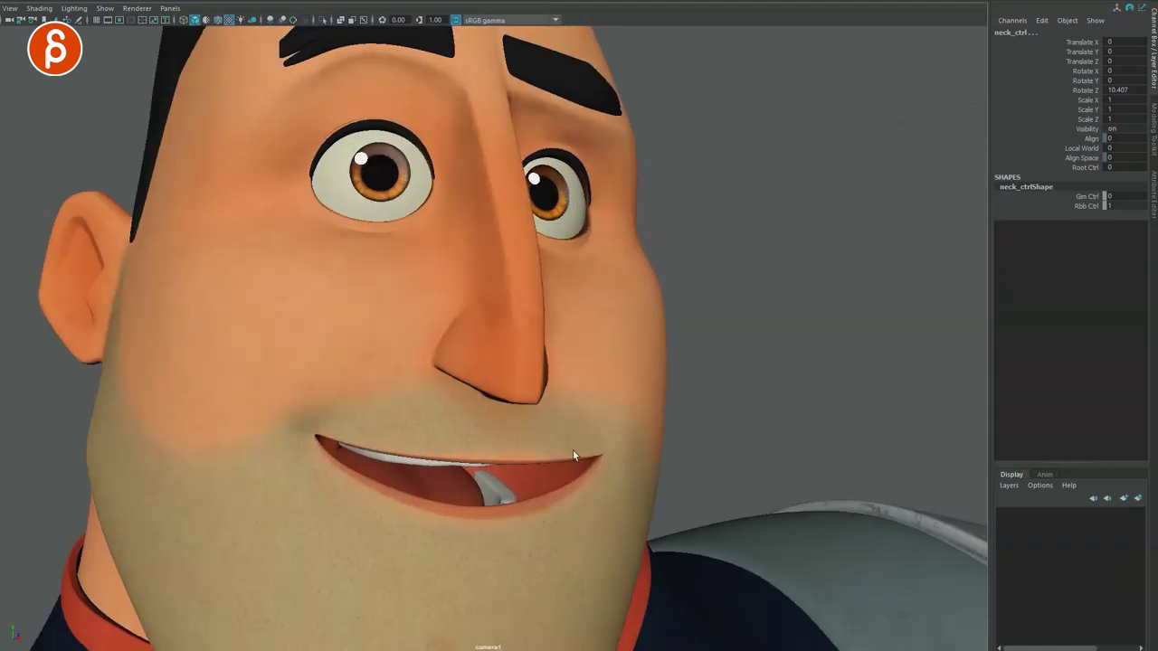
left_click_drag(602, 461, 498, 416, "alt")
middle_click_drag(498, 416, 597, 467, "alt")
right_click_drag(597, 468, 458, 298, "alt")
key("alt+1")
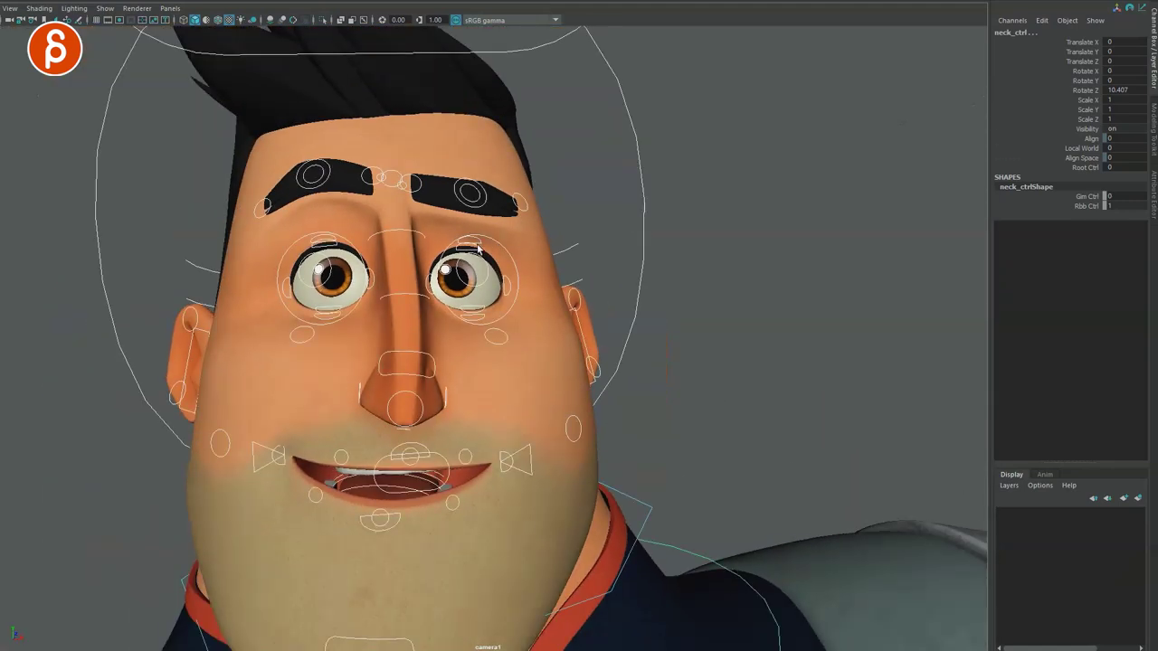
left_click(480, 248)
key("w")
left_click(470, 243)
key("alt+1")
left_click_drag(461, 190, 461, 191)
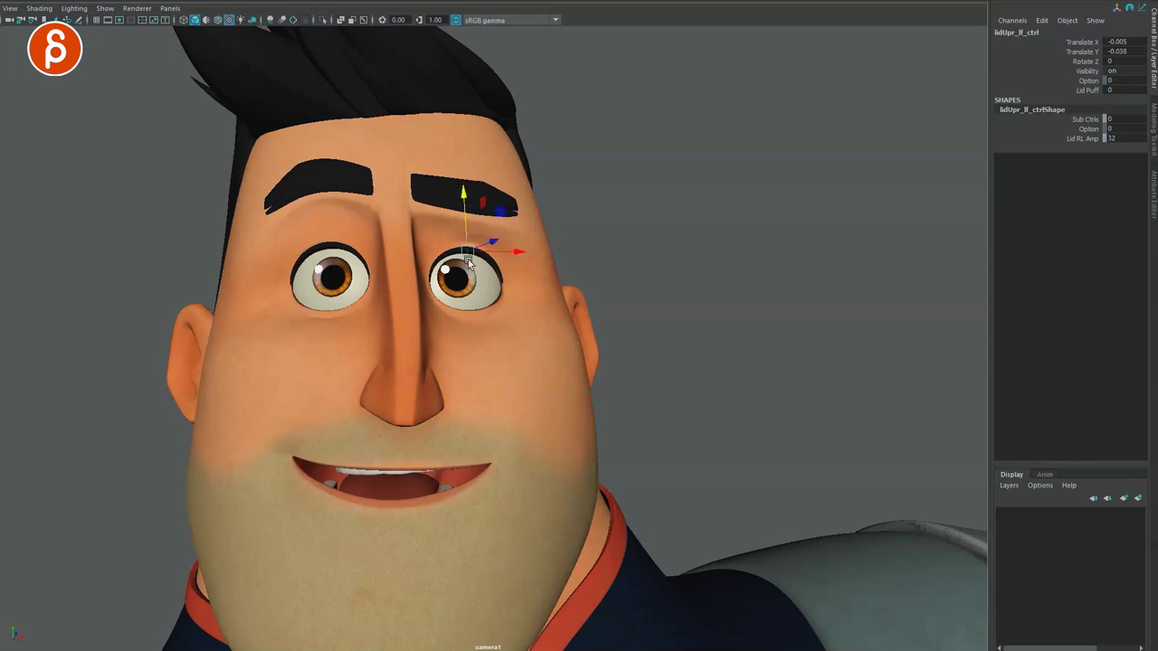
key("alt+1")
key("alt+1")
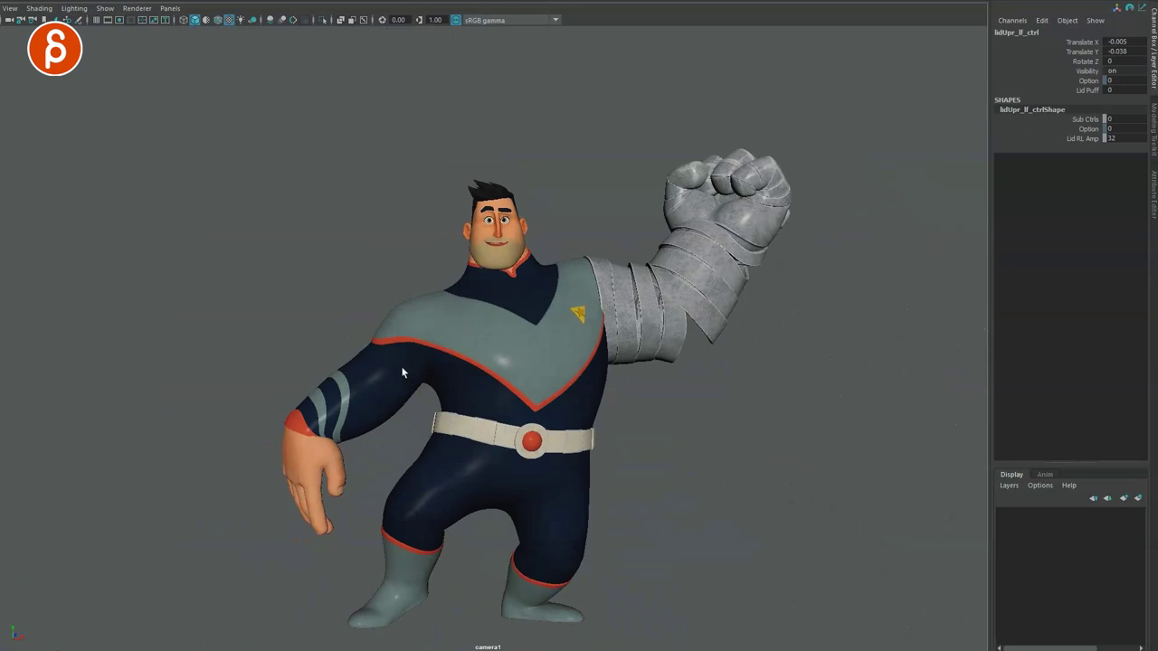
- Adjust the Hand Spring value on the left armored arm's blend control
left_click_drag(349, 407, 375, 406, "alt")
middle_click_drag(375, 406, 378, 355, "alt")
left_click_drag(378, 356, 454, 336, "alt")
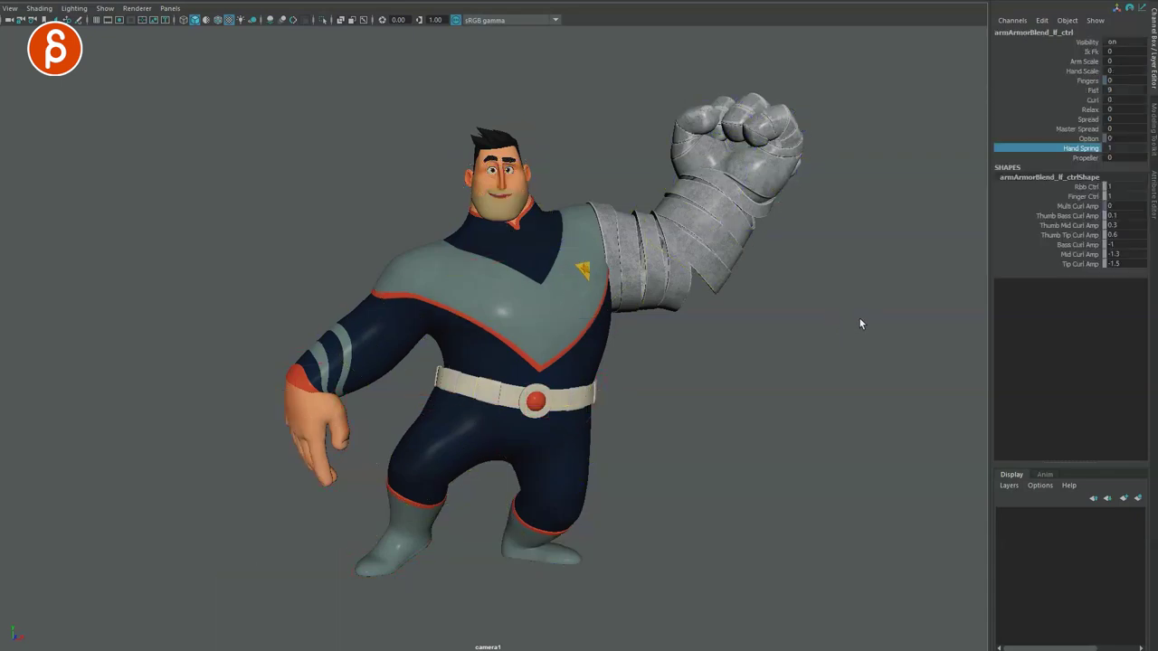
middle_click_drag(859, 318, 912, 323)
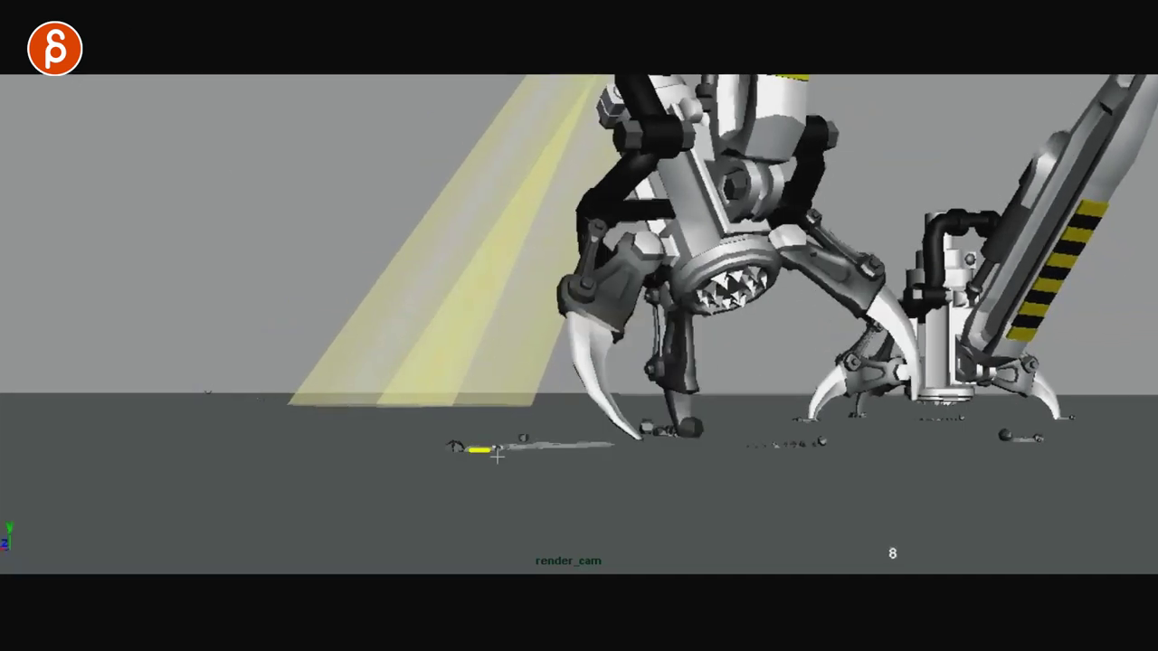
left_click_drag(548, 455, 588, 454)
left_click_drag(538, 455, 610, 448)
left_click_drag(685, 429, 788, 447)
key("Escape")
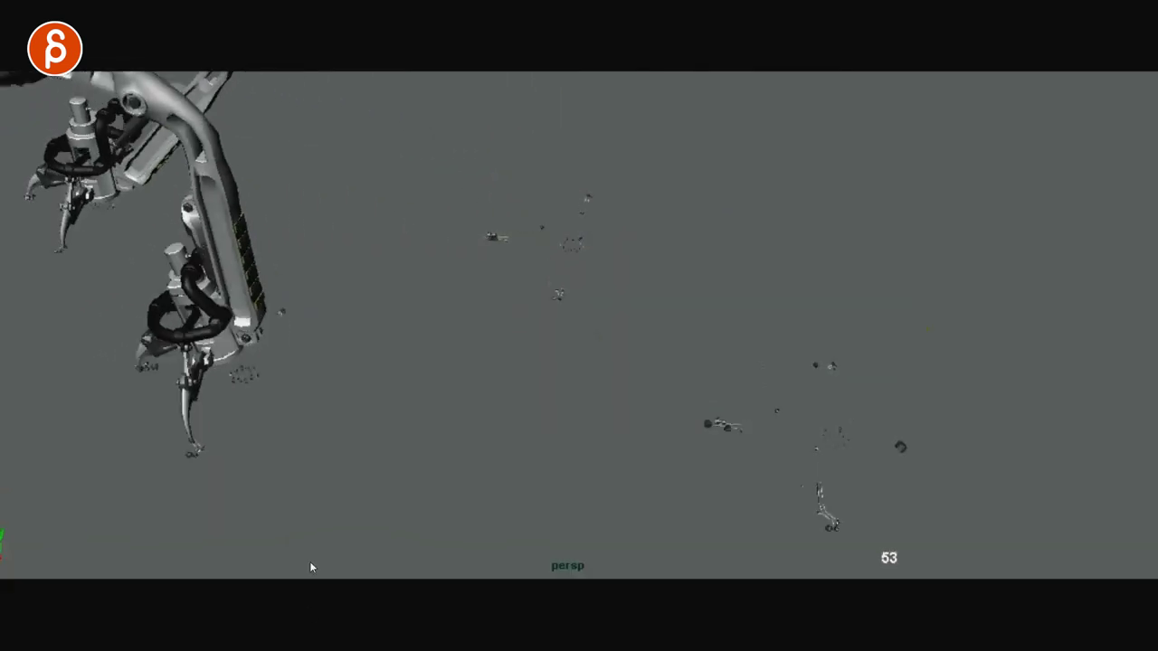
- Step back and forth through the robot-leg animation around frames 52 to 55 to examine the near claw's ground contact
key("alt+comma")
key("alt+comma")
key("alt+comma")
key("alt+comma")
key("alt+comma")
key("alt+comma")
key("alt+comma")
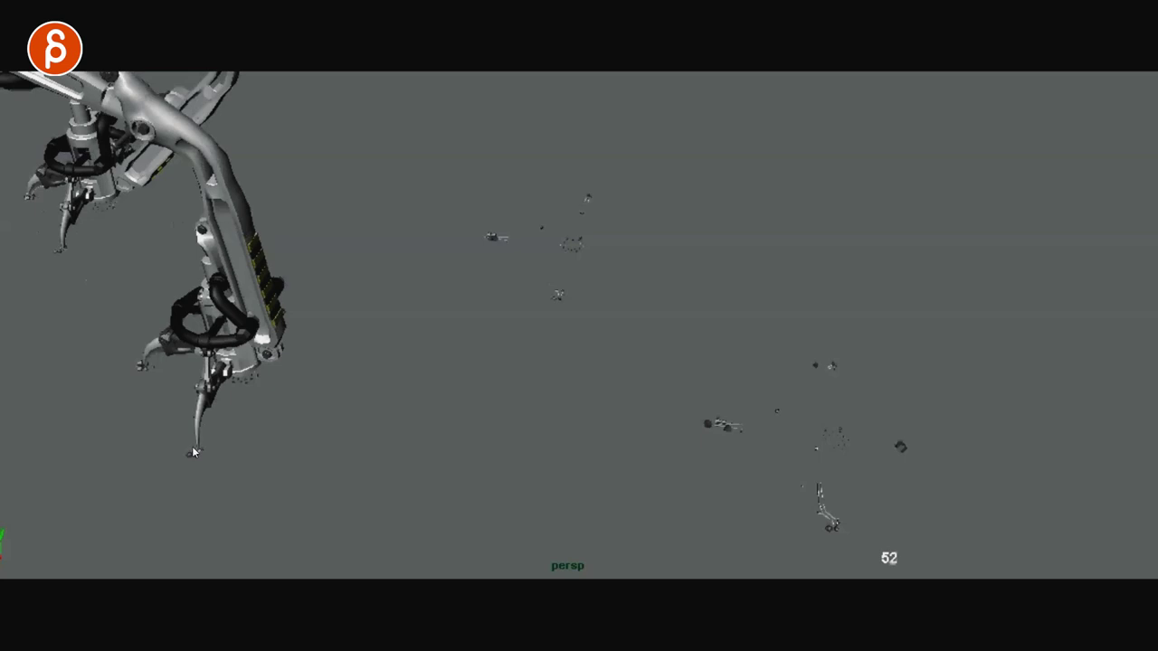
key("Right")
key("Right")
key("Right")
key("Left")
key("Left")
key("Right")
key("Right")
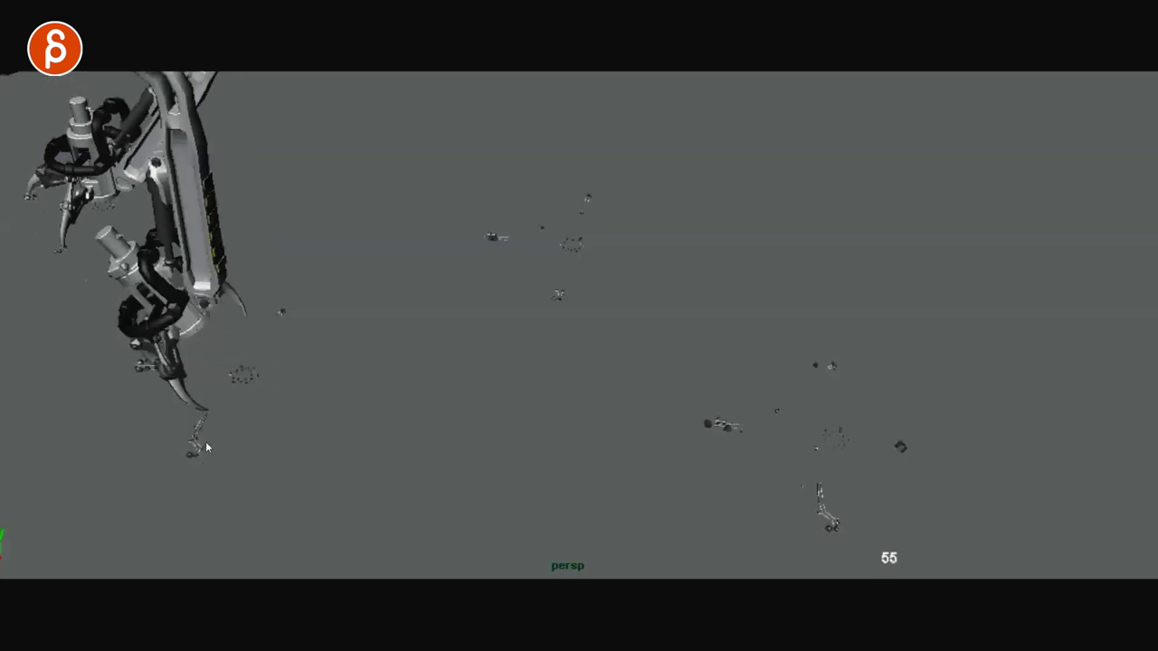
key("Right")
- Step the robot-leg animation back to frame 24 to examine the far claw's ground contact
key("alt+comma")
key("alt+comma")
key("alt+comma")
key("alt+comma")
key("alt+comma")
key("alt+comma")
key("alt+comma")
key("alt+comma")
key("alt+comma")
key("alt+comma")
key("alt+comma")
key("alt+comma")
key("alt+comma")
key("alt+comma")
key("alt+comma")
key("alt+comma")
key("alt+comma")
key("alt+comma")
key("alt+comma")
key("alt+comma")
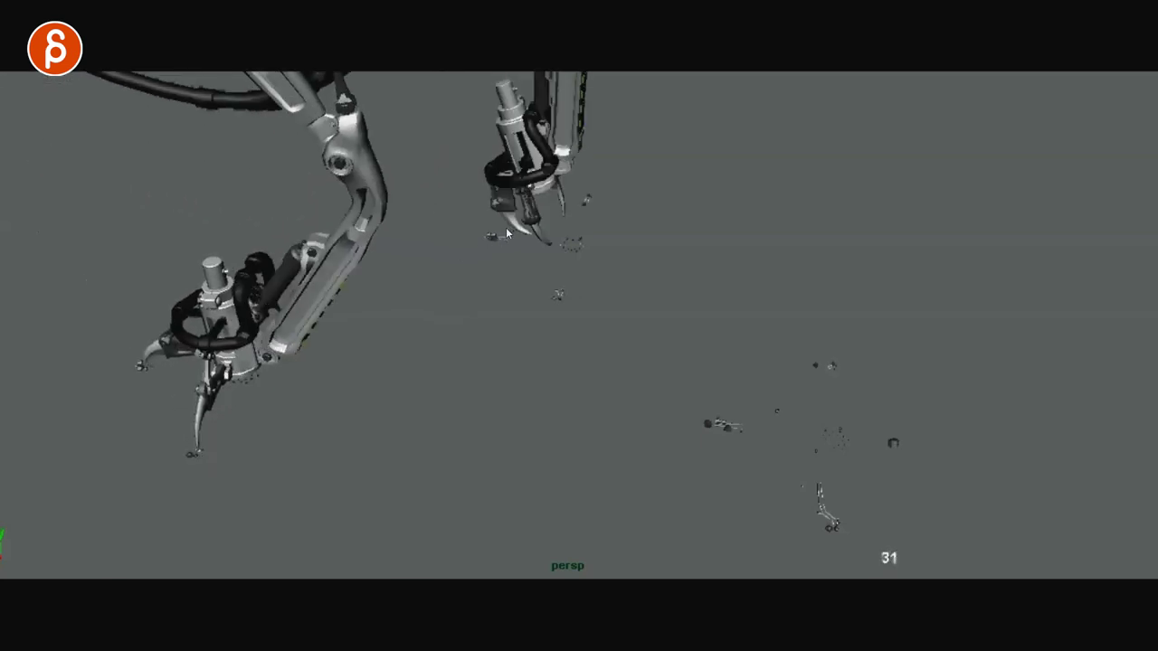
mouse_move(535, 195)
left_mouse_down()
mouse_move(557, 186)
mouse_move(563, 209)
left_mouse_up()
key("alt+comma")
key("alt+comma")
key("alt+comma")
key("alt+comma")
key("alt+comma")
key("alt+comma")
key("alt+comma")
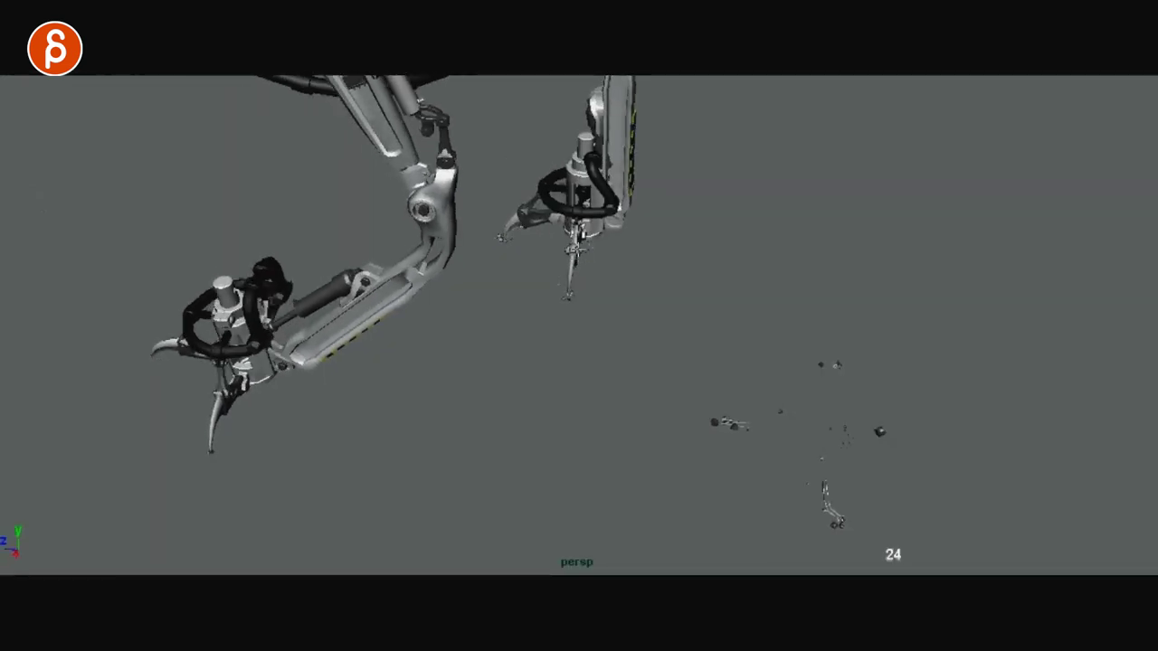
- Step the robot-leg animation back a few frames and forward to frame 48 to examine how both claws leave and meet the ground
key("alt+comma")
key("alt+comma")
key("alt+comma")
key("alt+comma")
key("alt+comma")
key("alt+period")
key("alt+period")
key("alt+period")
key("alt+period")
key("alt+period")
key("alt+period")
key("alt+period")
key("alt+period")
key("alt+period")
key("alt+period")
key("alt+period")
key("alt+period")
key("alt+period")
key("alt+period")
key("alt+period")
key("alt+period")
key("alt+period")
key("alt+period")
key("alt+period")
key("alt+period")
key("alt+period")
key("alt+period")
key("alt+period")
key("alt+period")
key("alt+period")
key("alt+period")
key("alt+period")
key("alt+period")
key("alt+period")
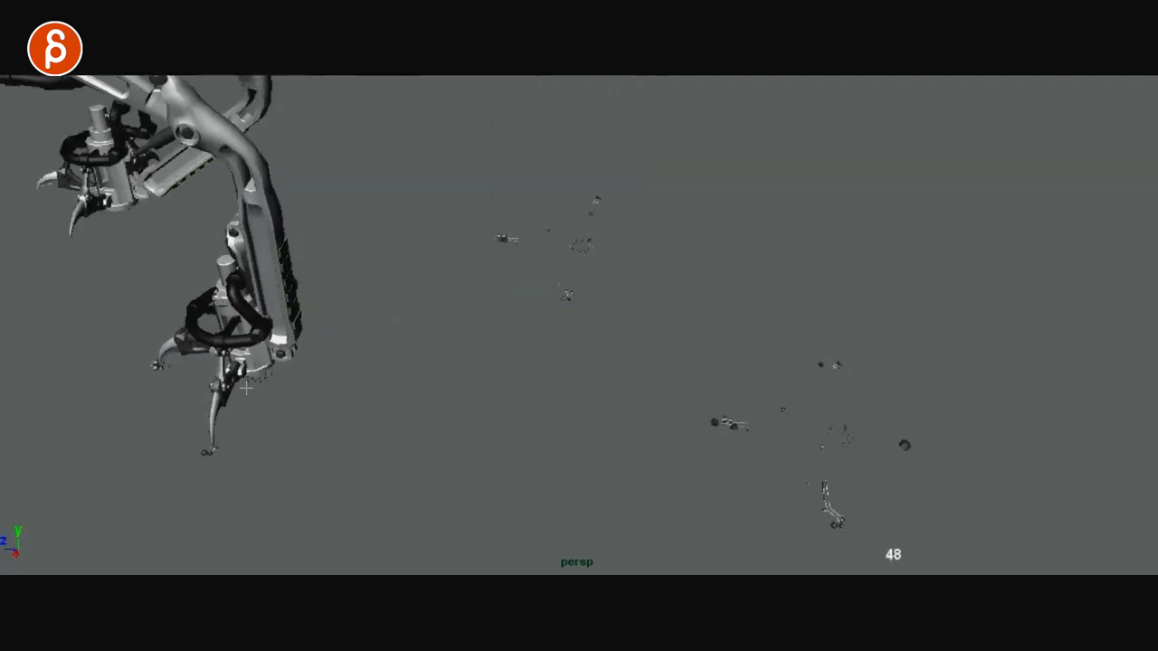
- Step the robot-leg animation forward past frame 48 to examine the near claw's tips and base against the ground debris
key("alt+period")
key("alt+period")
key("alt+period")
key("alt+period")
key("alt+period")
key("alt+period")
key("alt+period")
key("alt+period")
key("alt+period")
key("alt+period")
key("alt+period")
key("alt+period")
key("alt+period")
key("alt+period")
mouse_move(241, 365)
left_mouse_down()
mouse_move(227, 380)
mouse_move(241, 364)
left_mouse_up()
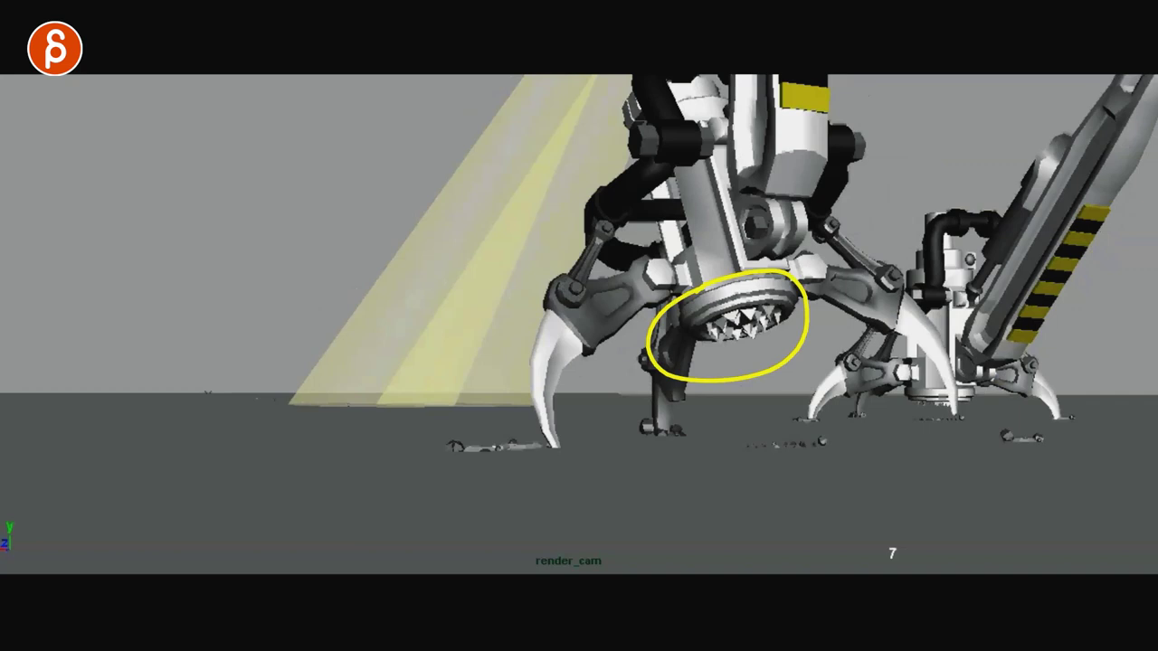
- Step back and forth through the render-camera view around frames 24 and 25 to examine the foot's spiked base at ground contact
key("alt+comma")
key("alt+period")
left_click_drag(414, 420, 450, 424)
key("alt+period")
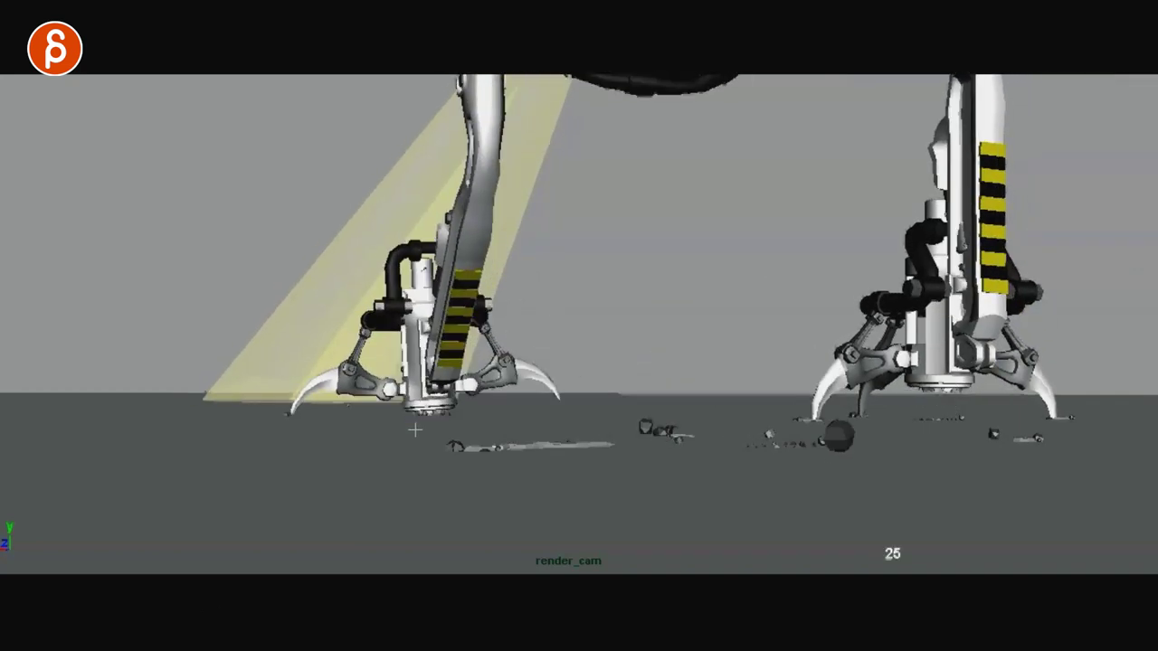
key("alt+period")
key("alt+period")
key("alt+period")
key("alt+period")
key("alt+comma")
key("alt+comma")
key("alt+period")
key("alt+period")
key("alt+period")
key("alt+period")
key("alt+period")
key("alt+period")
key("alt+period")
key("alt+period")
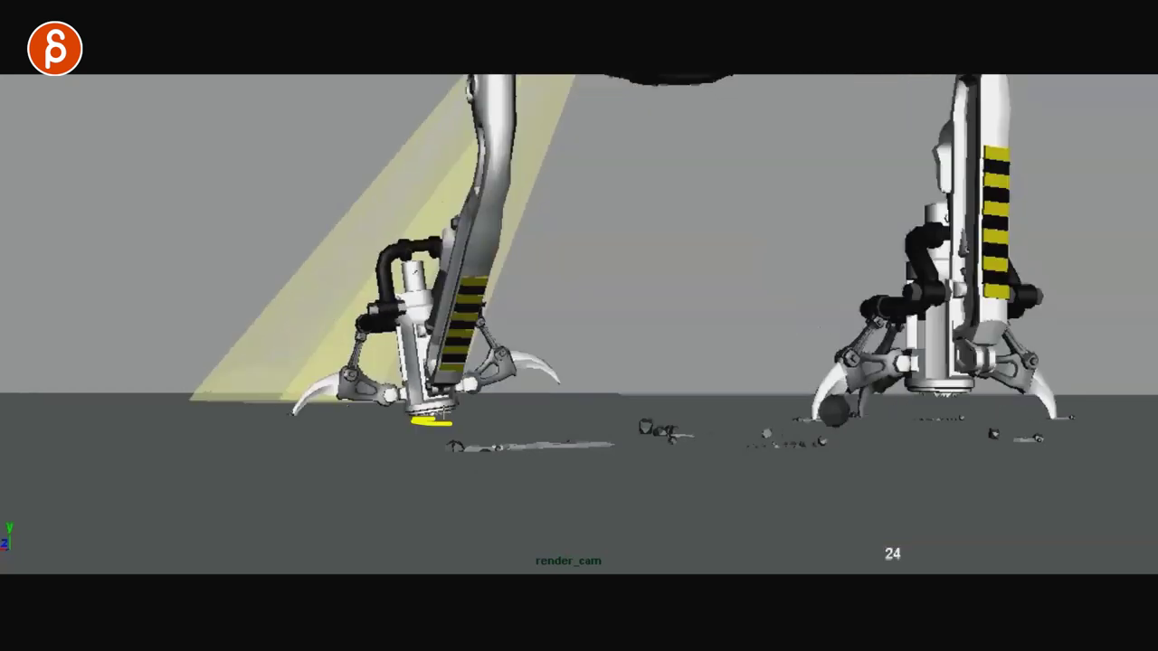
mouse_move(484, 398)
left_mouse_down()
mouse_move(353, 427)
mouse_move(438, 429)
mouse_move(410, 434)
left_mouse_up()
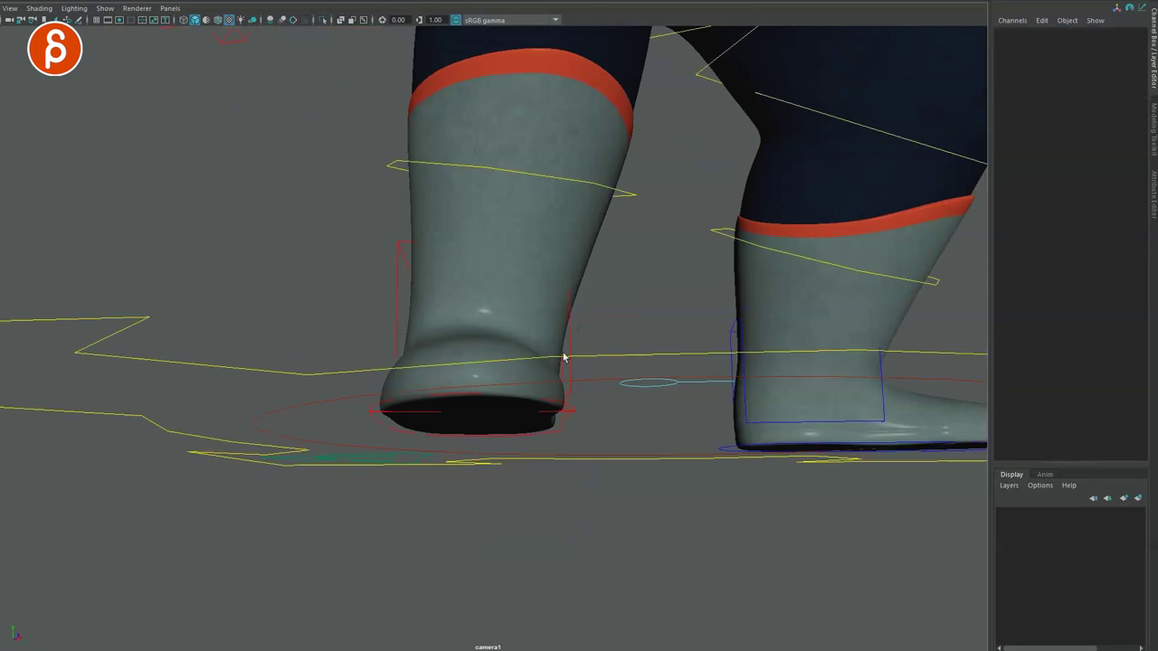
- Hide the rig's control curves and raise the right foot IK control to Translate Y 1.263
left_click(569, 340)
key("alt+1")
left_click_drag(538, 370, 546, 415, "alt")
key("w")
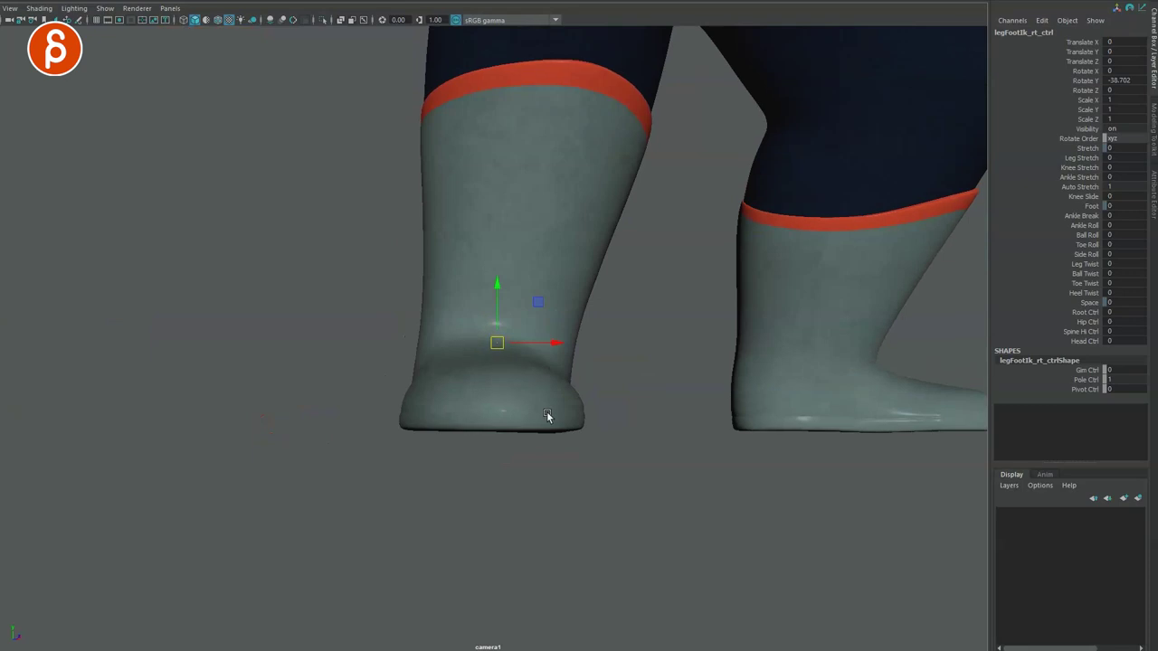
- Rotate the right foot IK control to X -20.277 and lower it to Translate X -0.229, Y 0.272, Z 0.286
key("e")
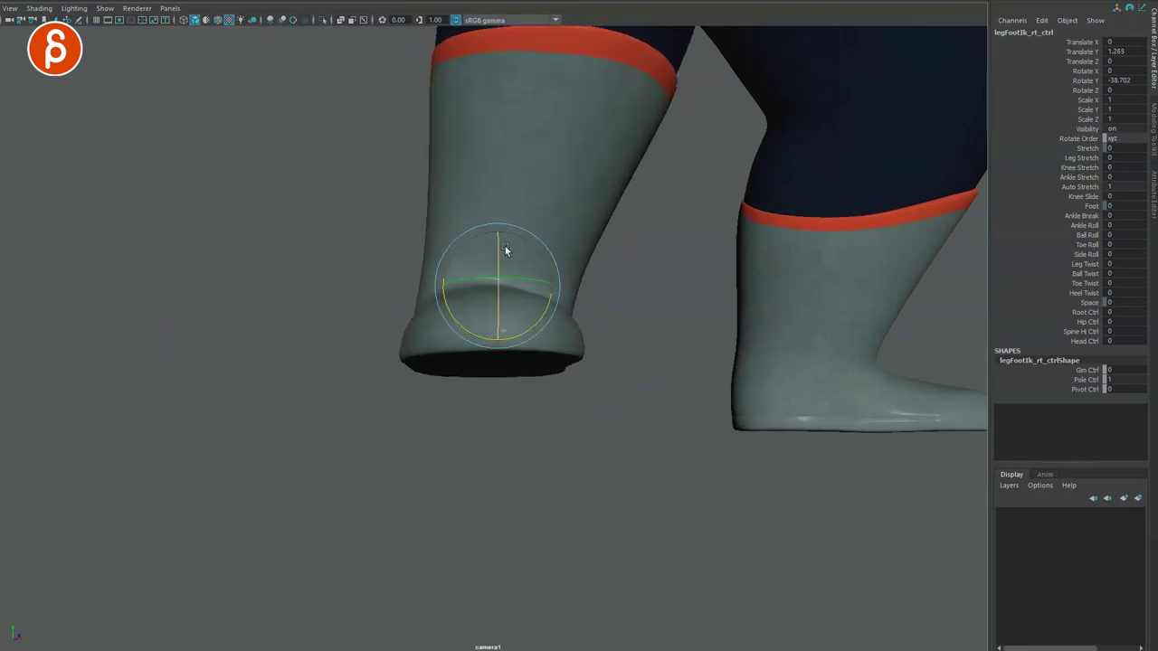
key("w")
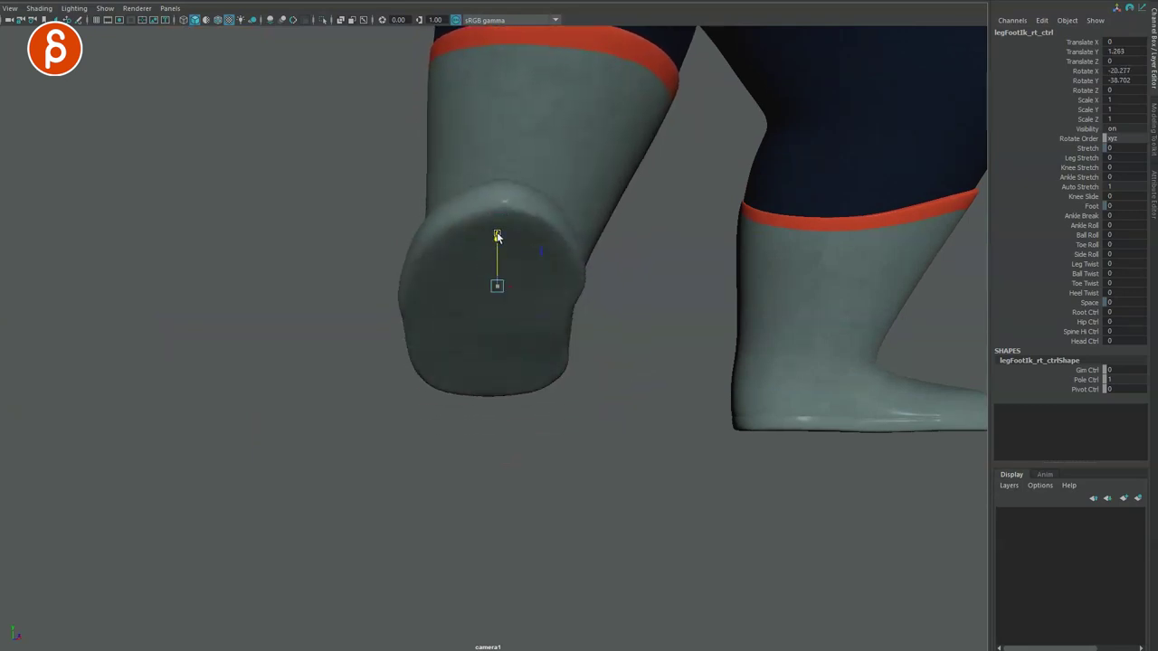
key("e")
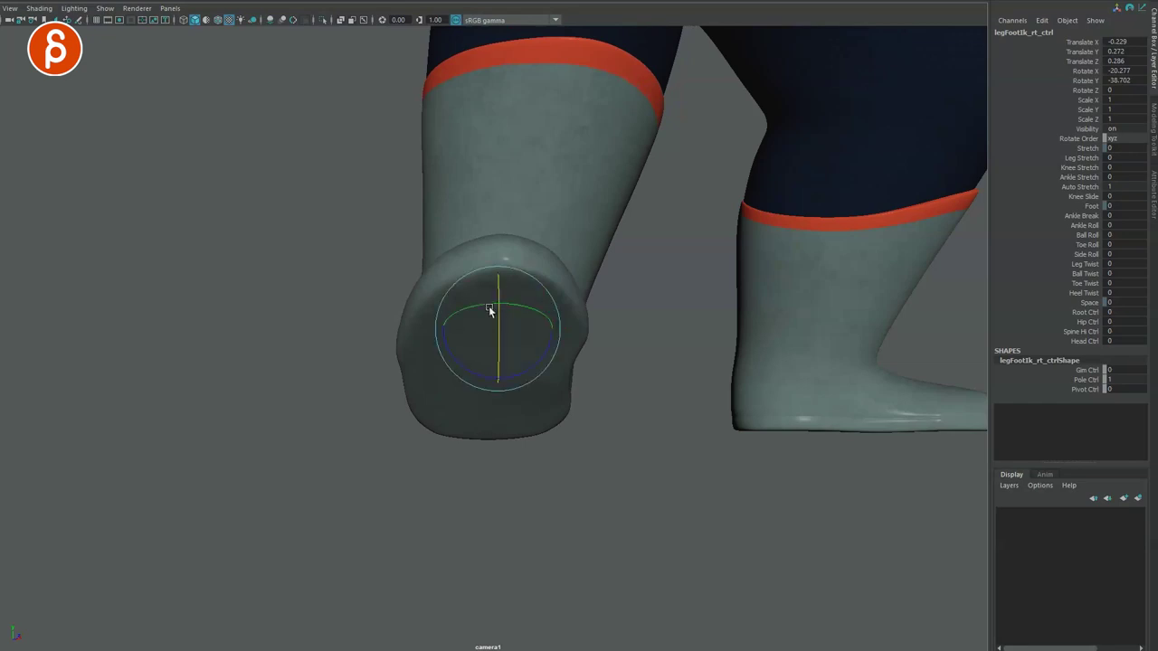